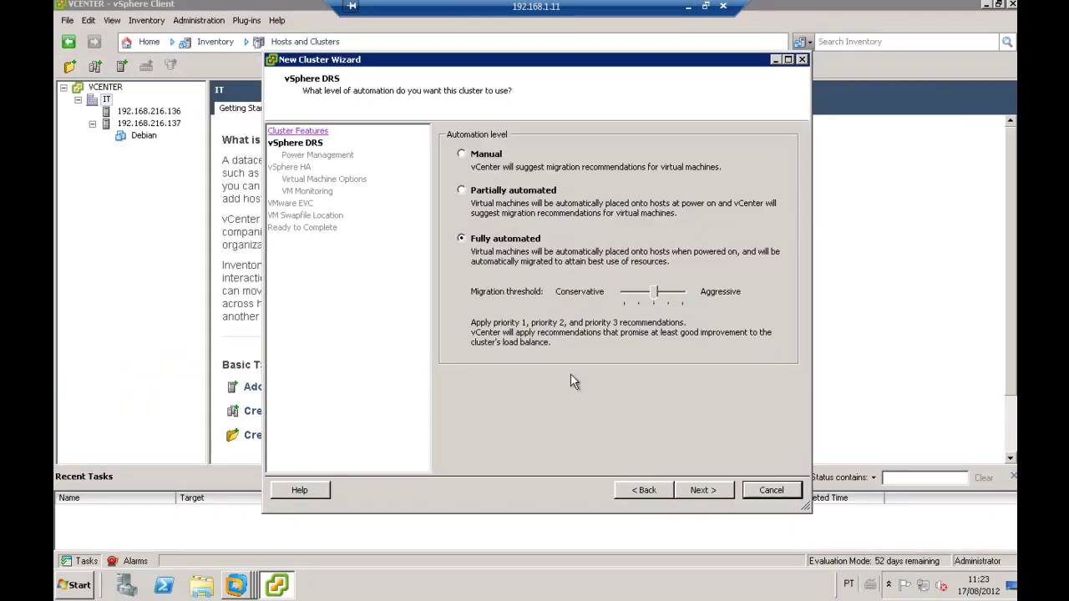
pyautogui.click(772, 490)
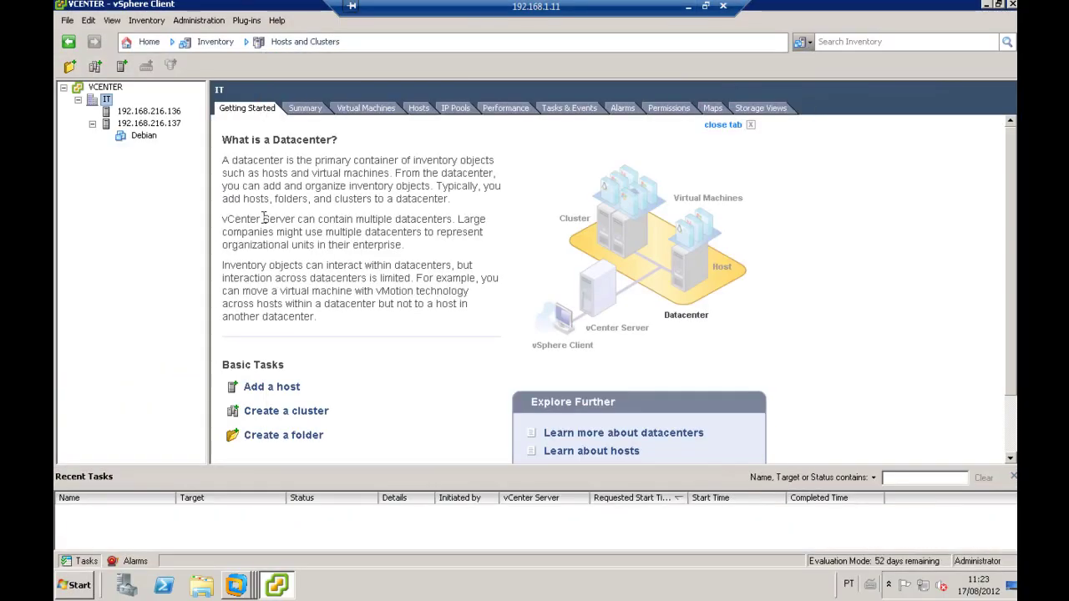
pyautogui.click(105, 99)
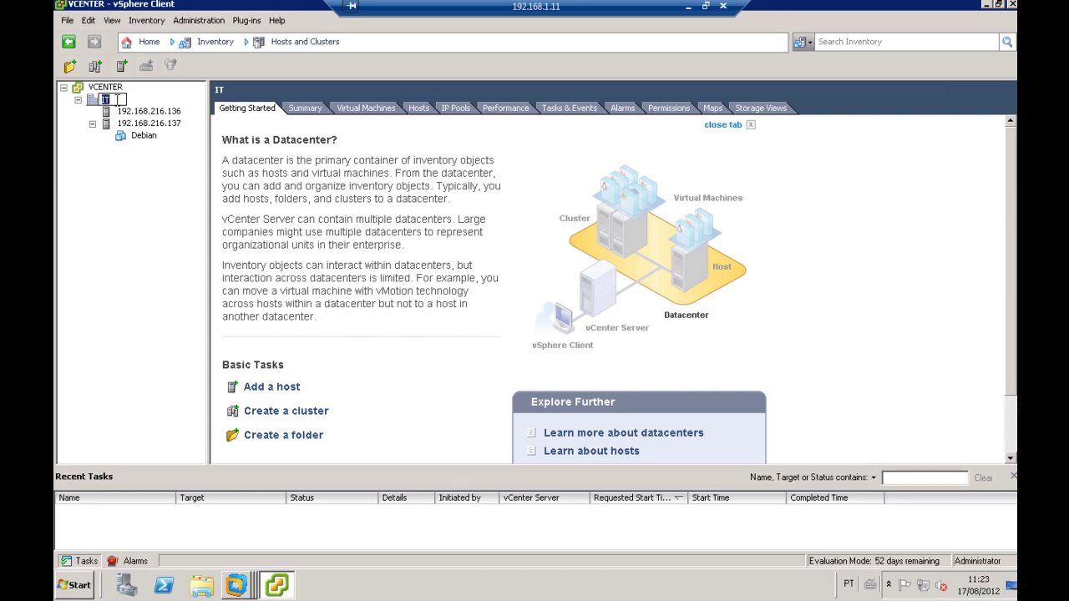
pyautogui.click(152, 165)
pyautogui.click(114, 90)
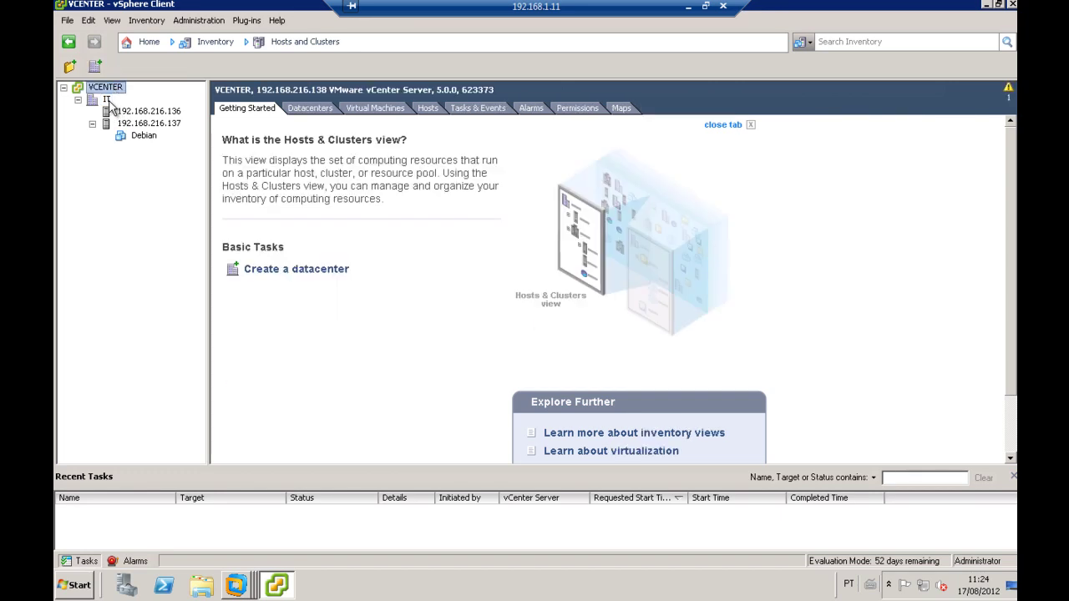
# Start a new cluster named HA in the IT datacenter with both vSphere HA and vSphere DRS turned on
pyautogui.click(106, 100)
pyautogui.rightClick(110, 103)
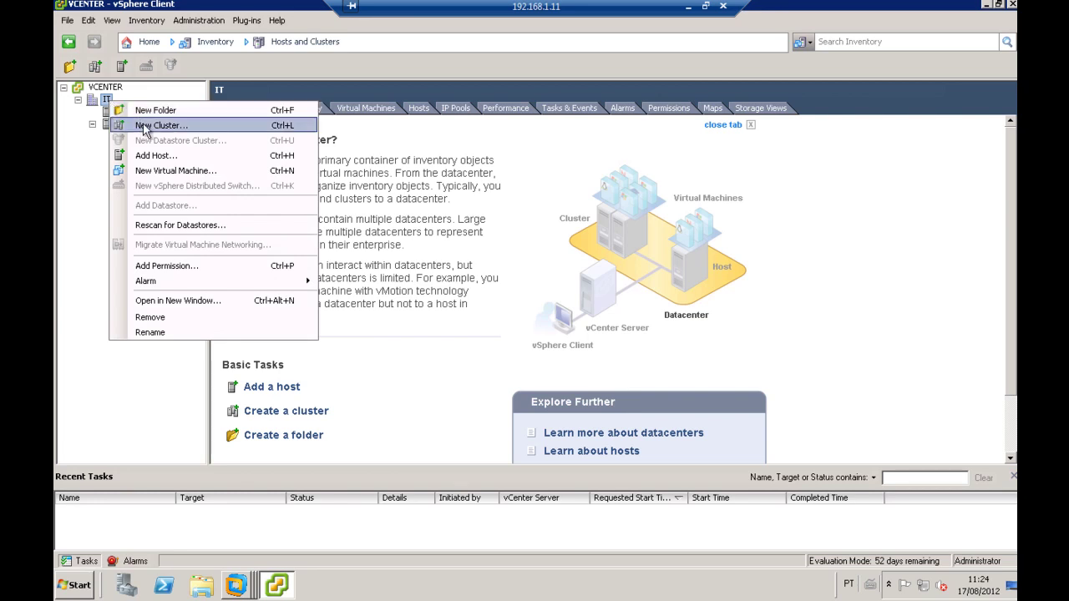
pyautogui.click(141, 125)
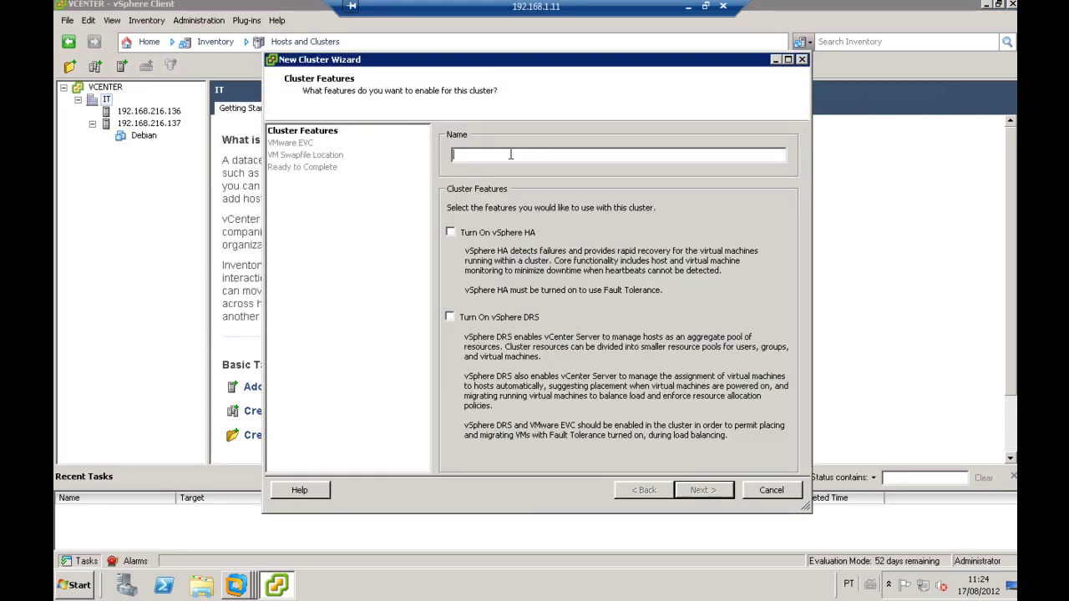
pyautogui.write('HA')
pyautogui.click(454, 231)
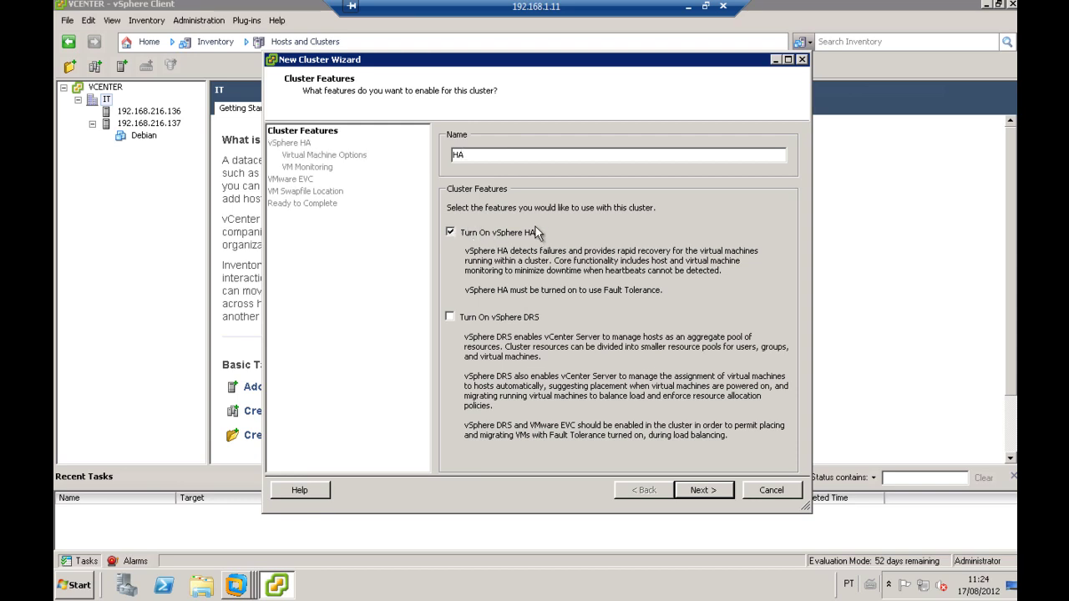
pyautogui.click(451, 317)
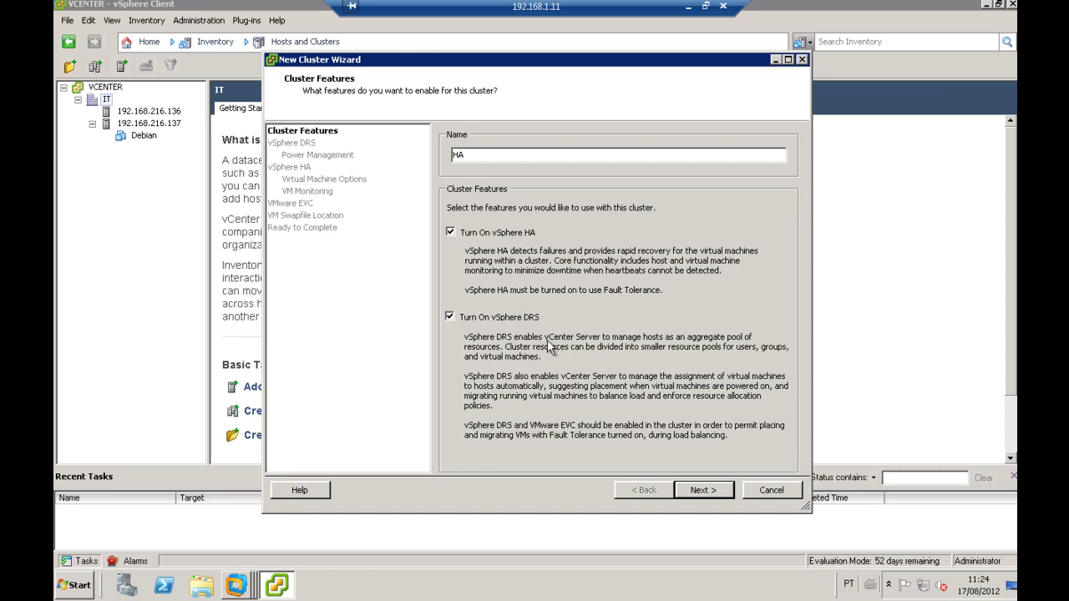
pyautogui.click(694, 491)
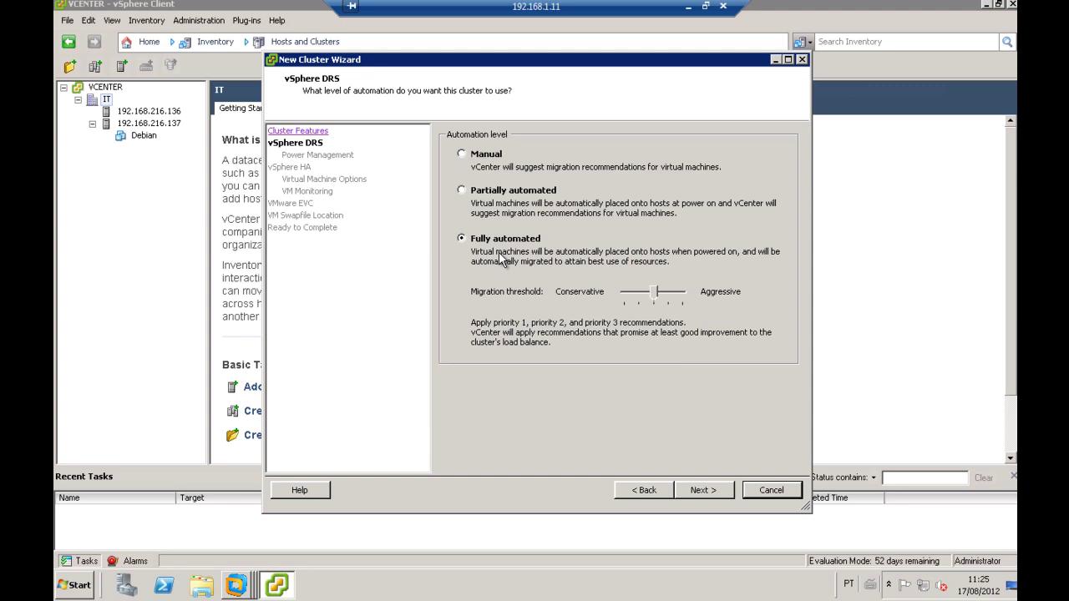
# Accept fully automated DRS with power management off, and keep HA admission control tolerating 1 host failure
pyautogui.click(702, 493)
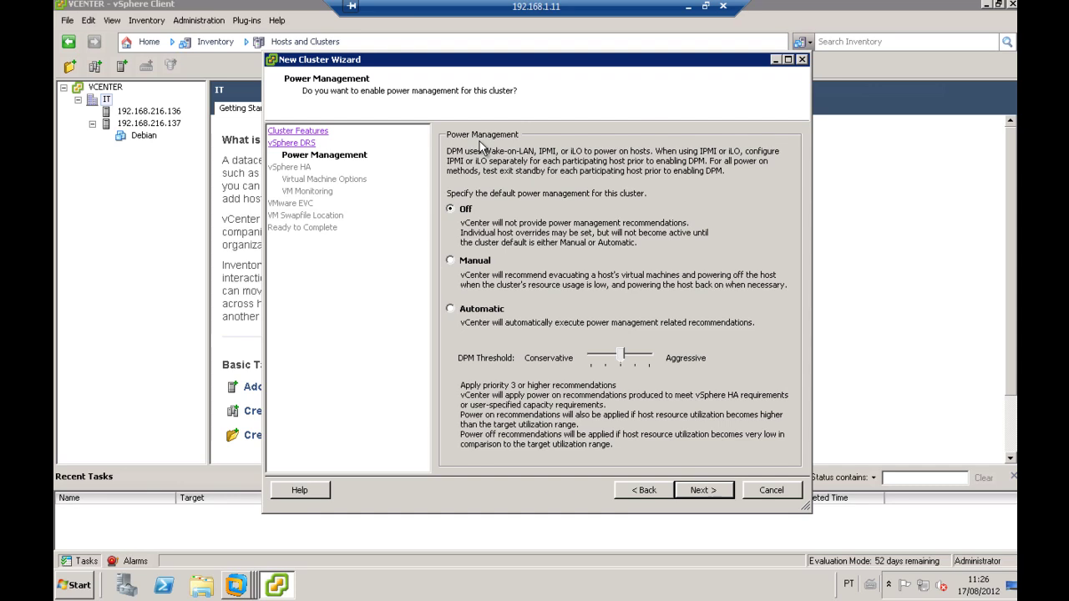
pyautogui.click(700, 491)
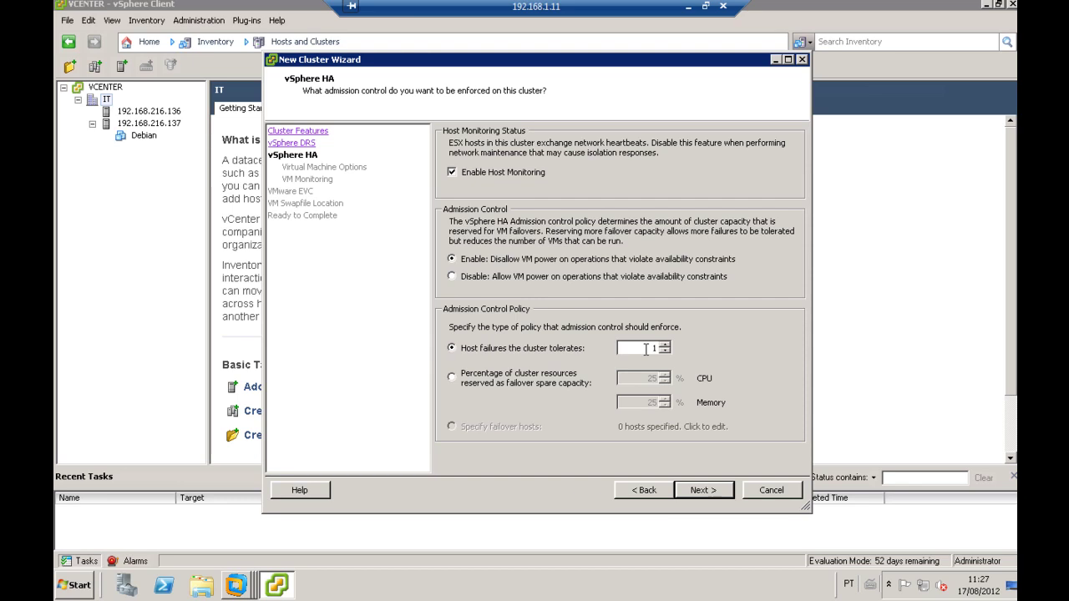
pyautogui.moveTo(646, 349); pyautogui.dragTo(670, 346)
pyautogui.doubleClick(648, 349)
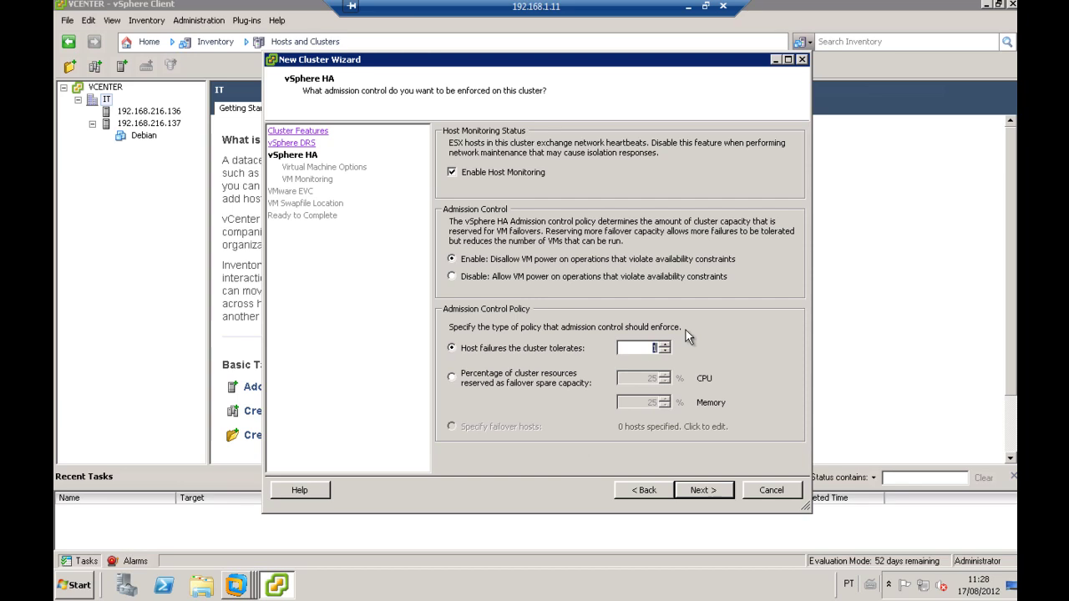
pyautogui.click(689, 493)
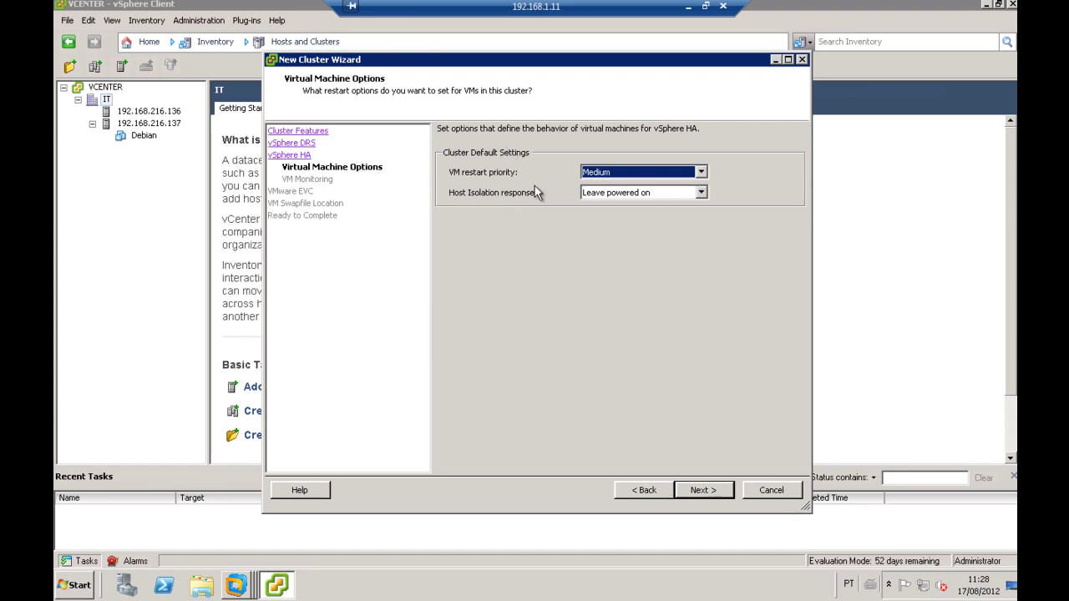
# Keep the VM restart priority at Medium and set the cluster's VM monitoring to VM Monitoring Only
pyautogui.click(590, 173)
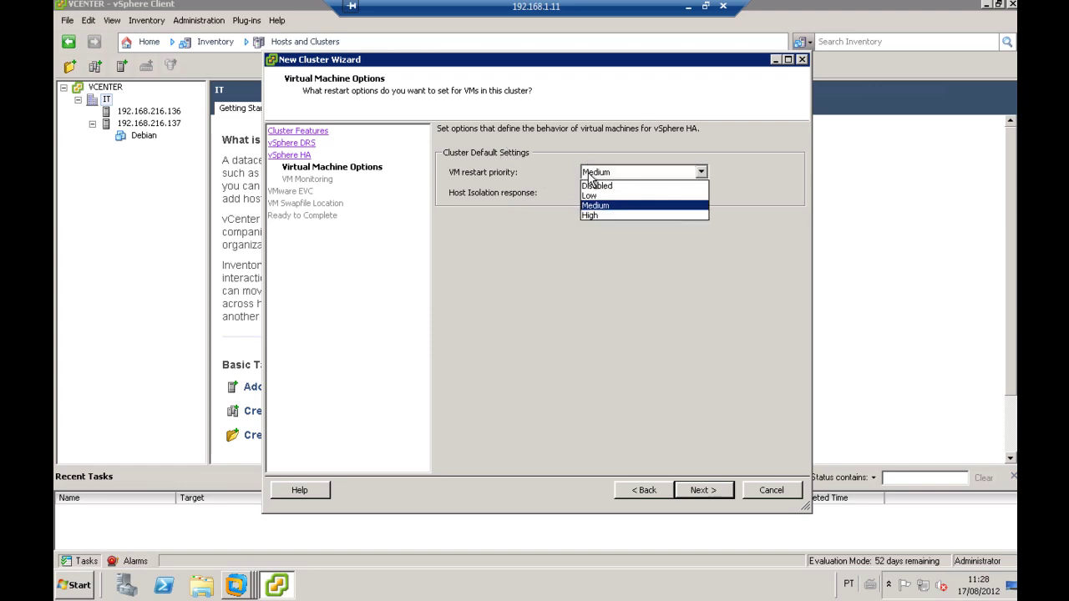
pyautogui.press('Escape')
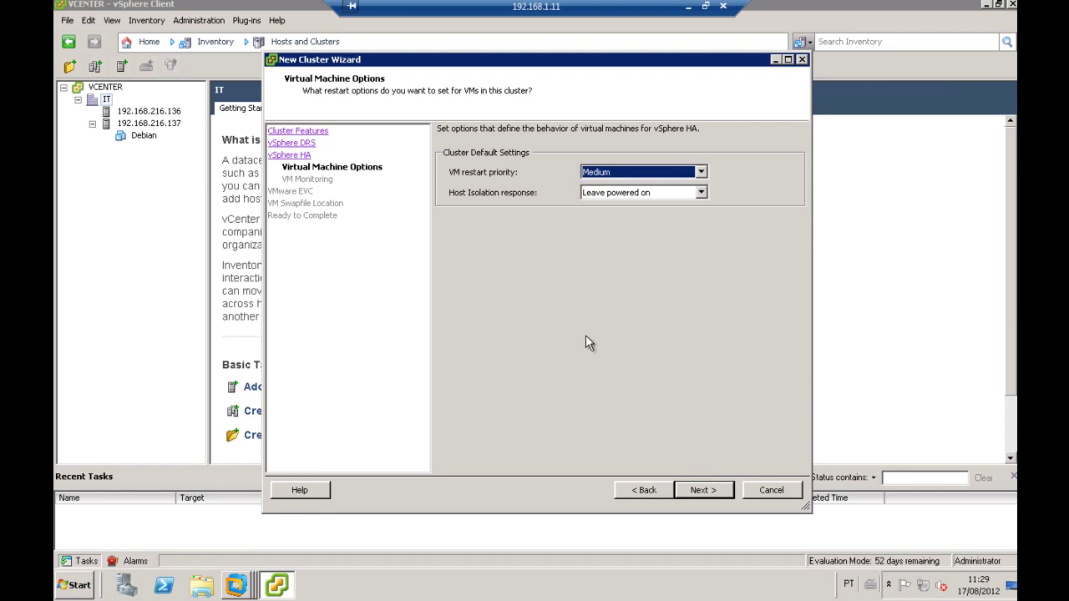
pyautogui.click(700, 491)
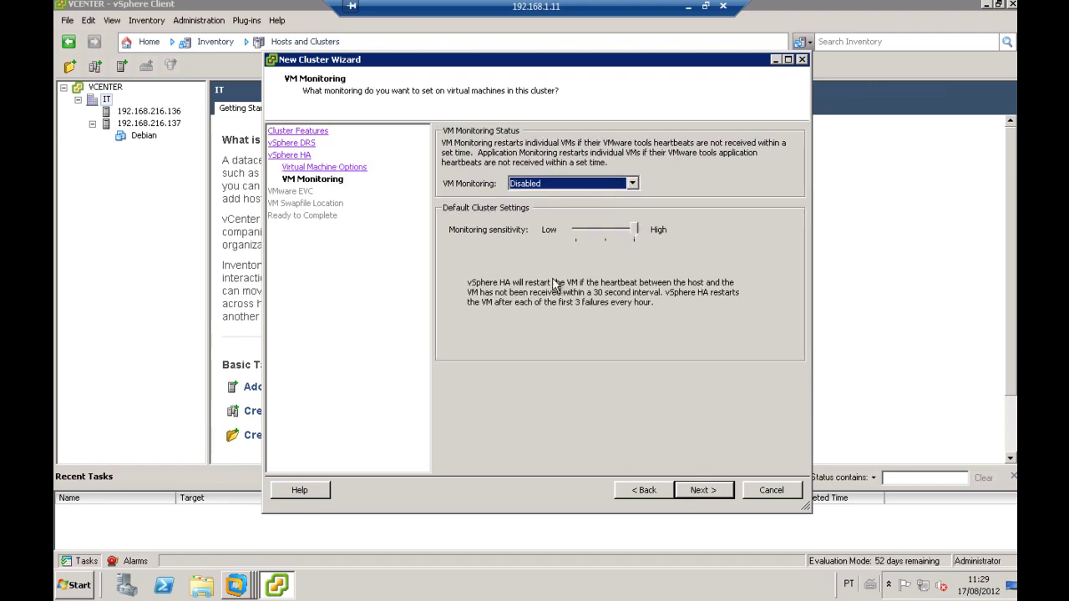
pyautogui.click(569, 184)
pyautogui.click(556, 209)
pyautogui.click(697, 492)
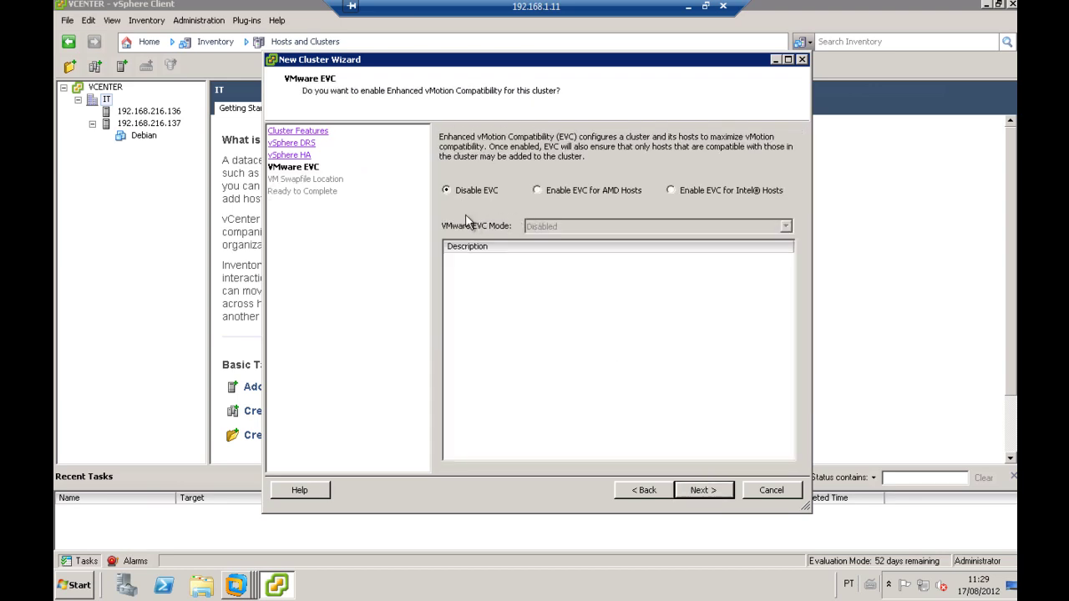
# Examine the EVC modes offered for AMD and Intel hosts, returning the selection to Disable EVC
pyautogui.click(538, 191)
pyautogui.click(678, 189)
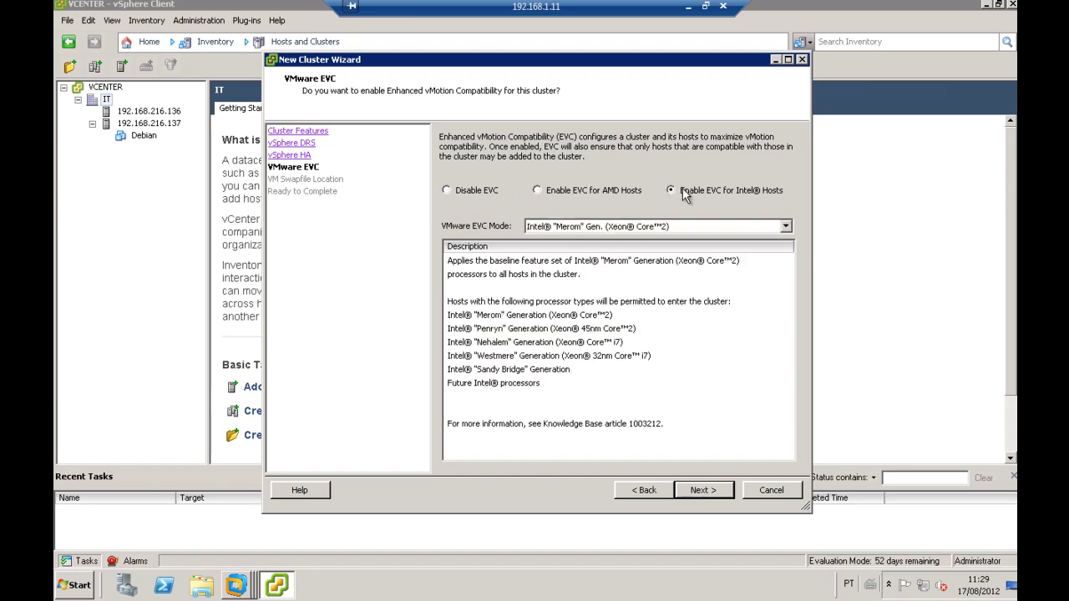
pyautogui.click(476, 193)
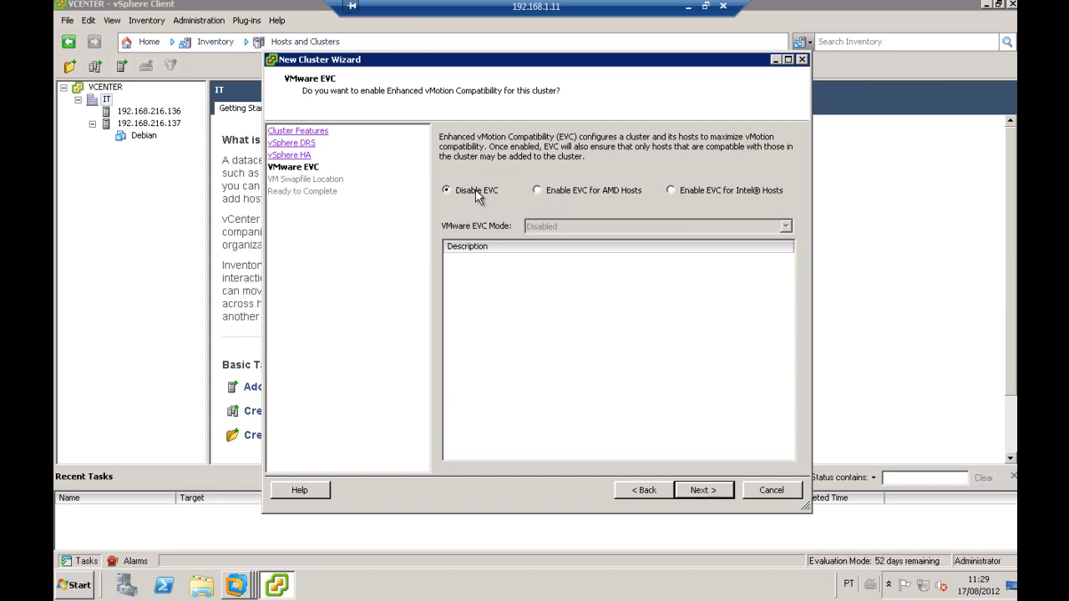
pyautogui.click(539, 191)
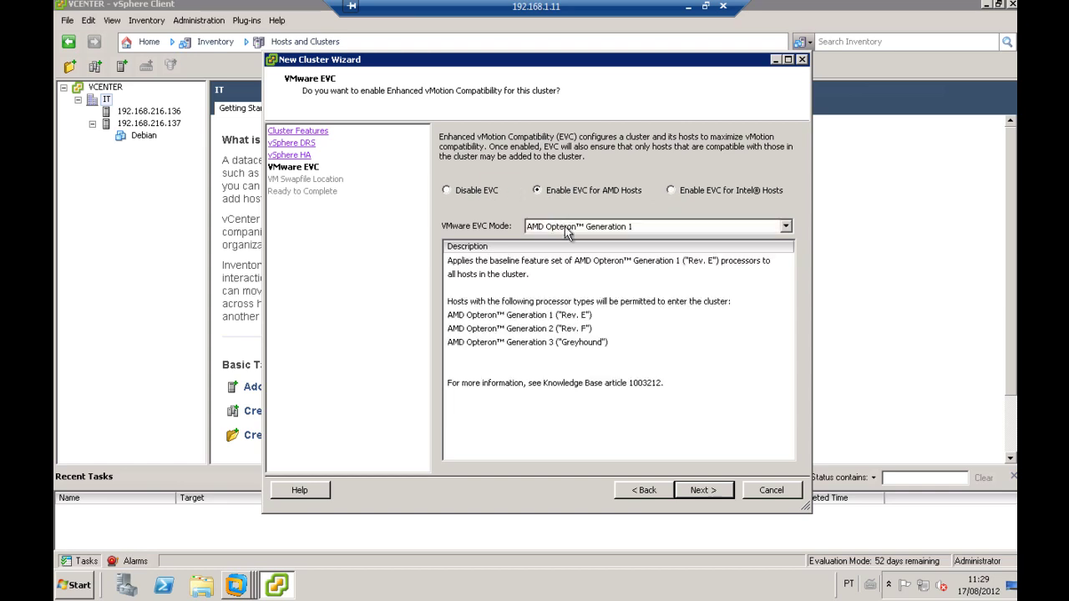
pyautogui.click(565, 228)
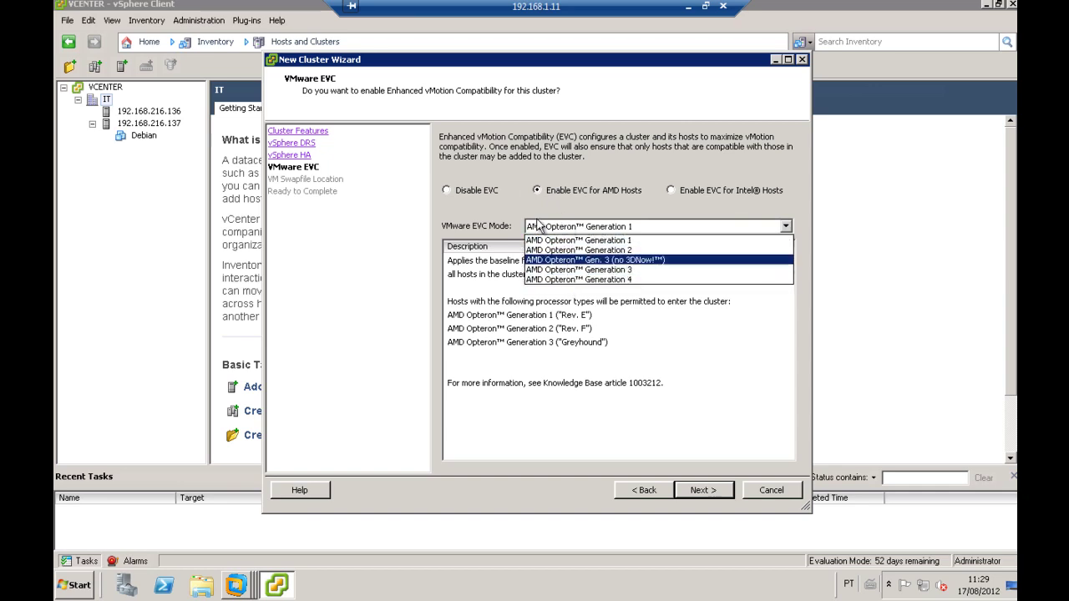
pyautogui.click(512, 212)
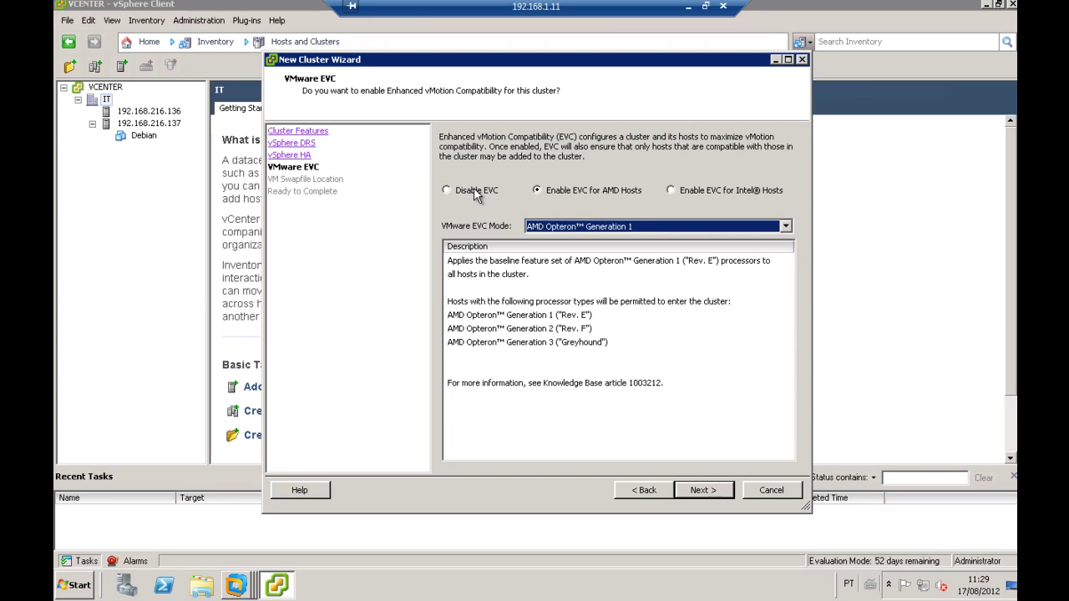
pyautogui.click(473, 190)
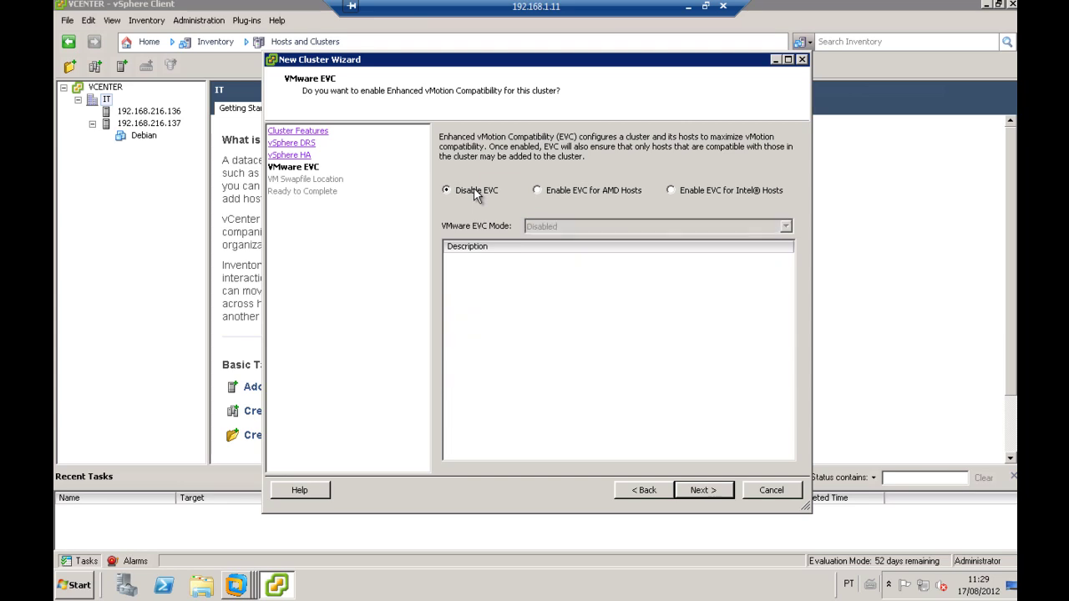
pyautogui.click(588, 194)
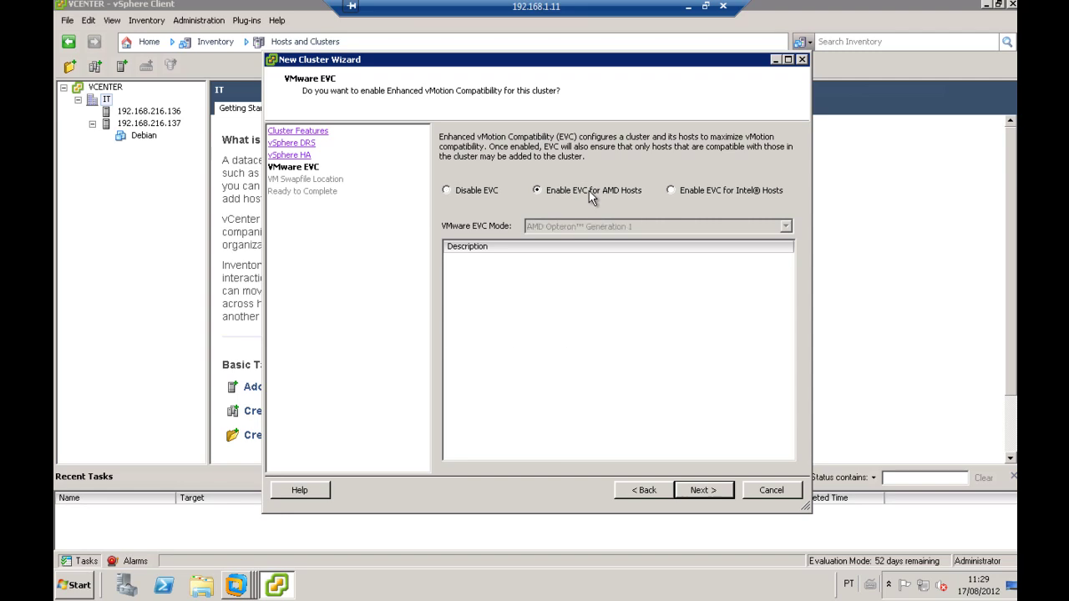
pyautogui.click(690, 192)
pyautogui.click(631, 231)
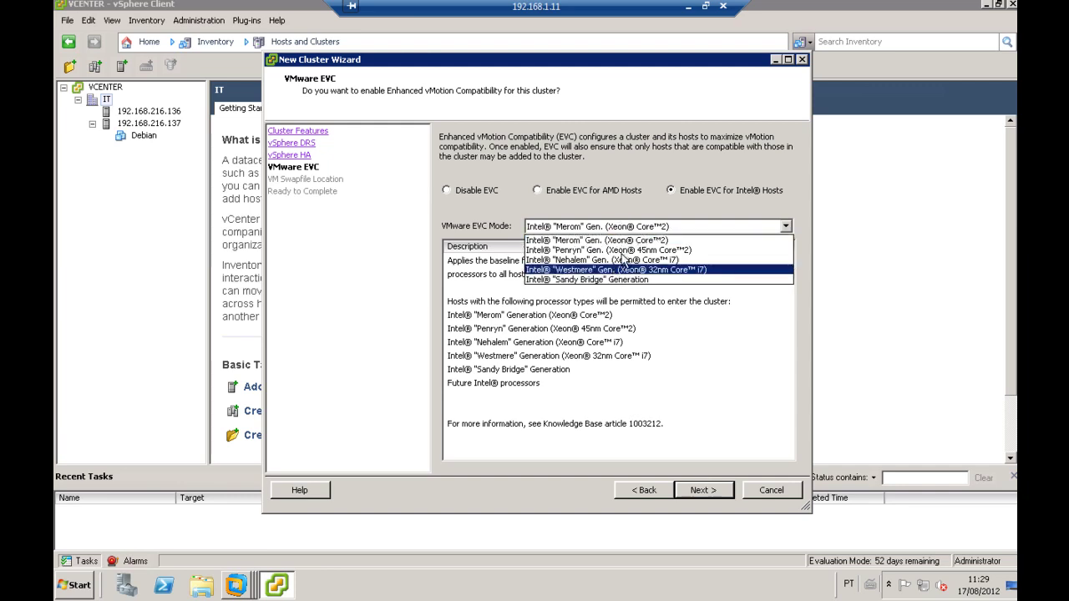
pyautogui.click(631, 207)
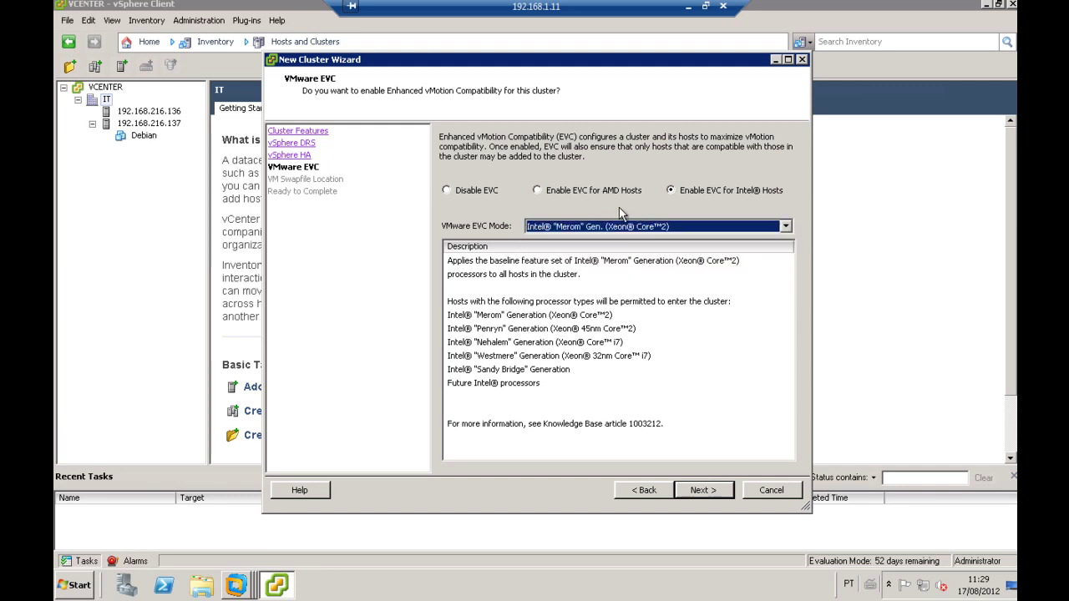
pyautogui.click(448, 191)
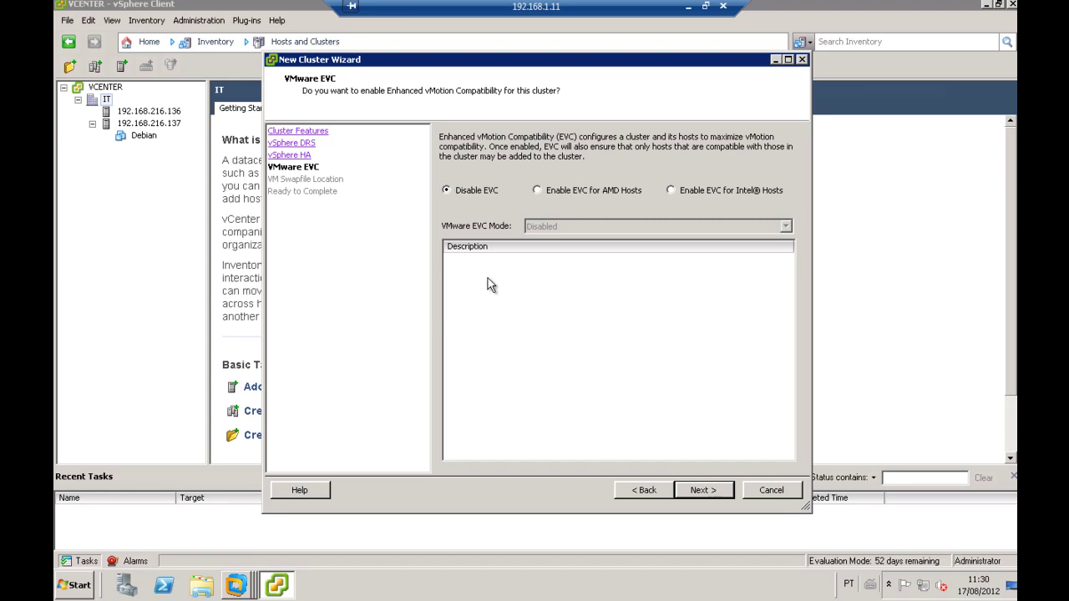
# Accept disabled EVC, keep the swapfile in the virtual machine's directory, and finish creating the cluster
pyautogui.click(698, 494)
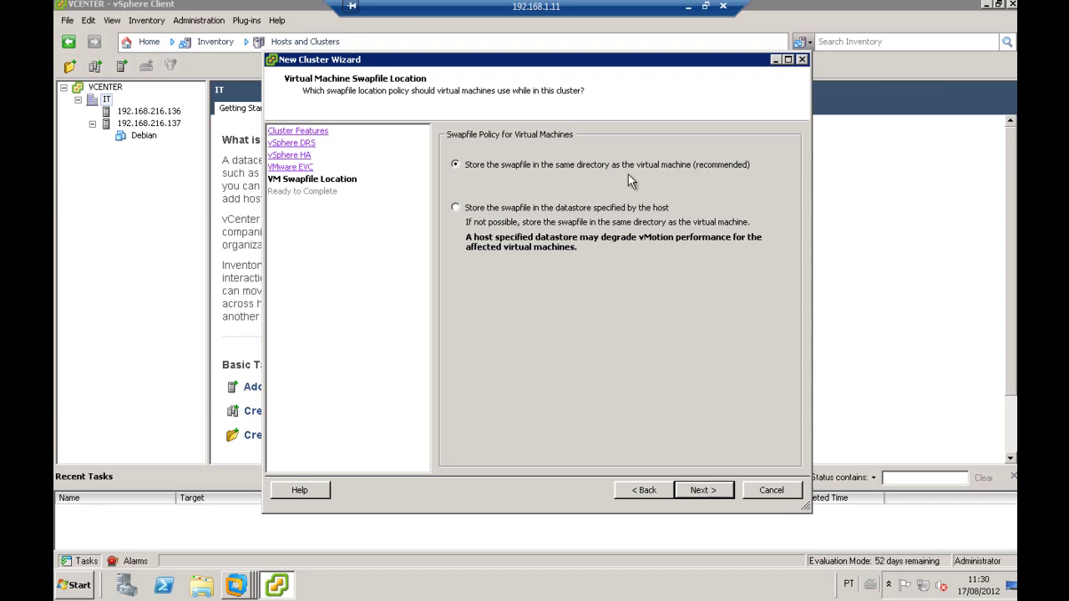
pyautogui.click(692, 494)
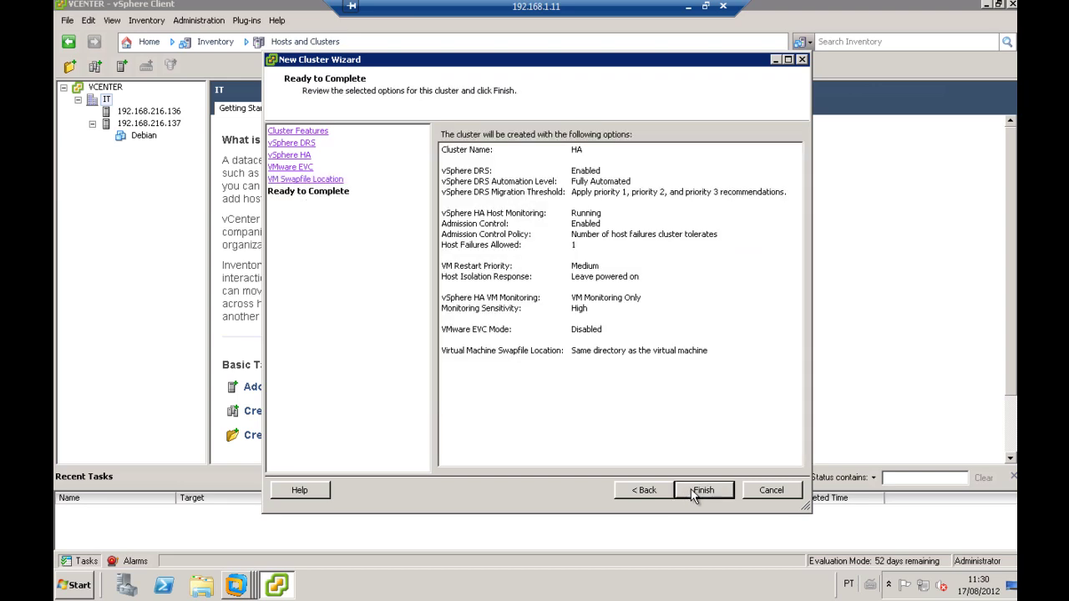
pyautogui.click(702, 490)
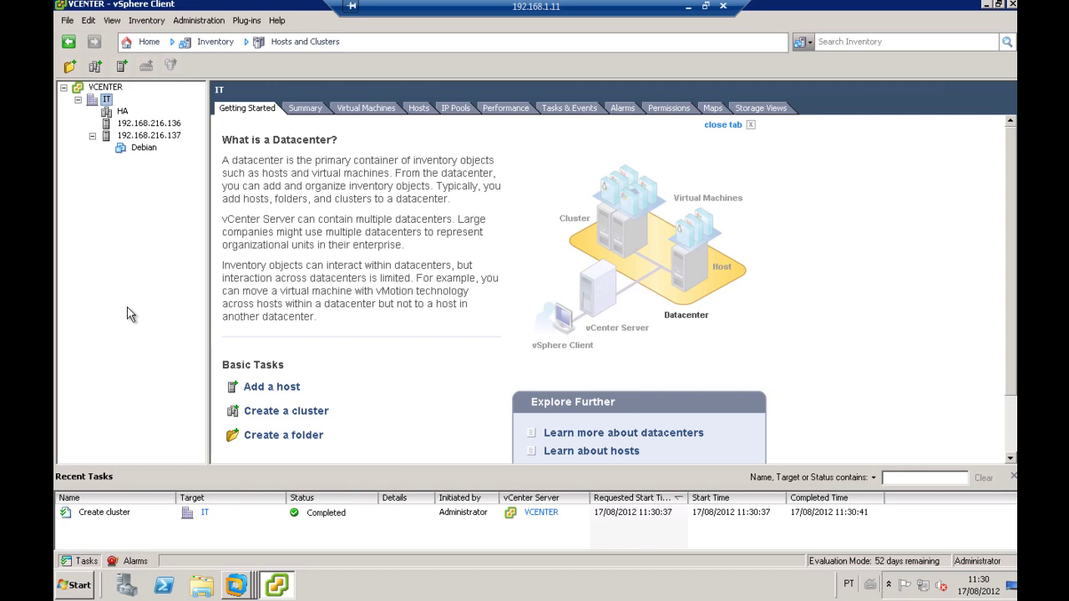
# View the summary of the HA cluster
pyautogui.click(122, 111)
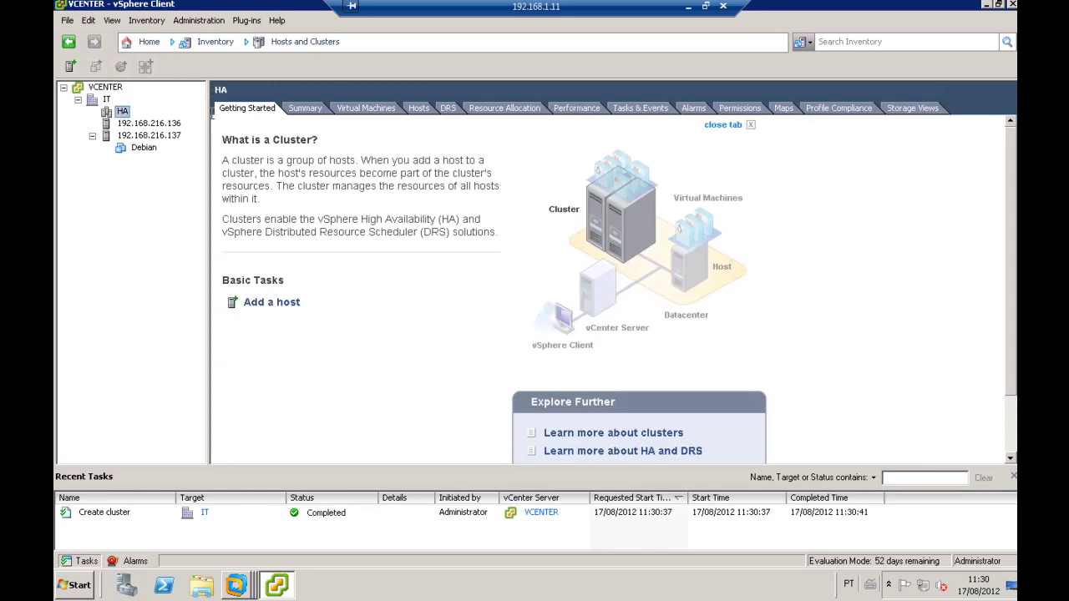
pyautogui.click(304, 111)
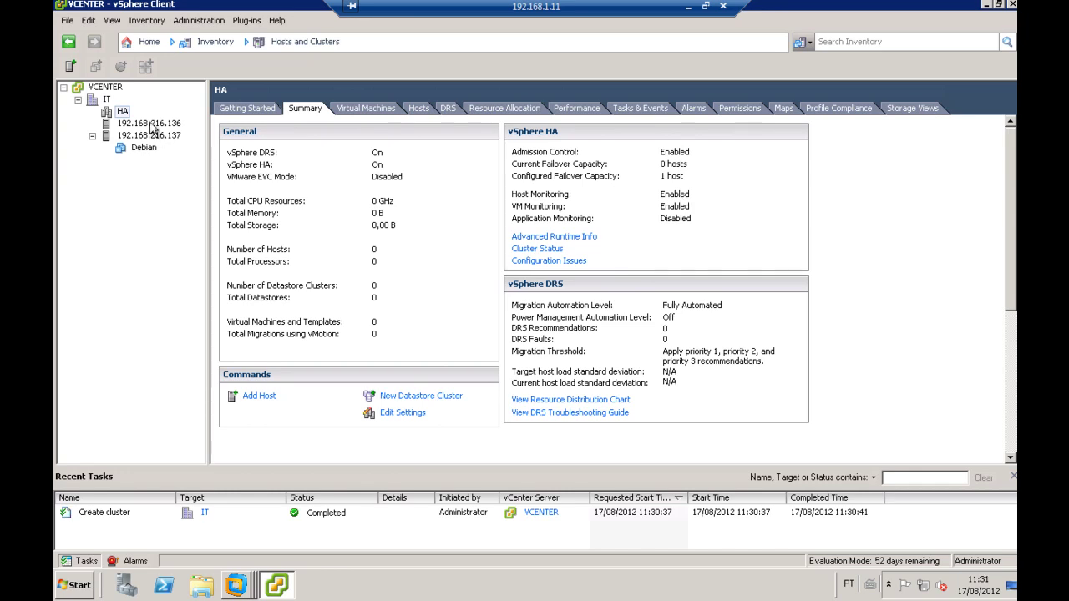
# Move hosts 192.168.216.136 and 192.168.216.137 into the HA cluster, placing their virtual machines in the cluster's root resource pool
pyautogui.moveTo(152, 127); pyautogui.dragTo(141, 123)
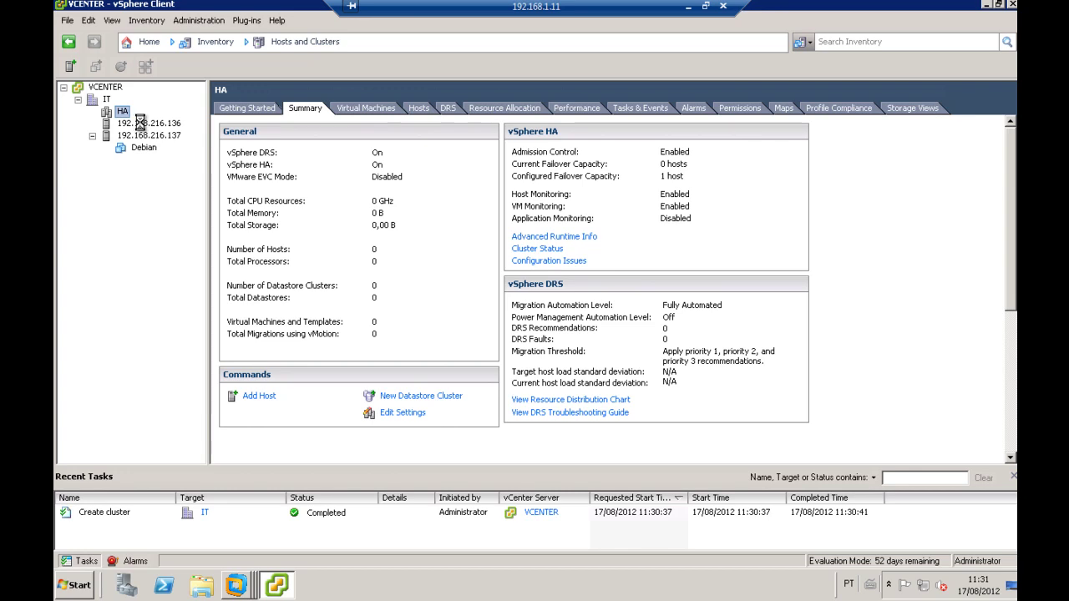
pyautogui.moveTo(141, 123); pyautogui.dragTo(142, 125)
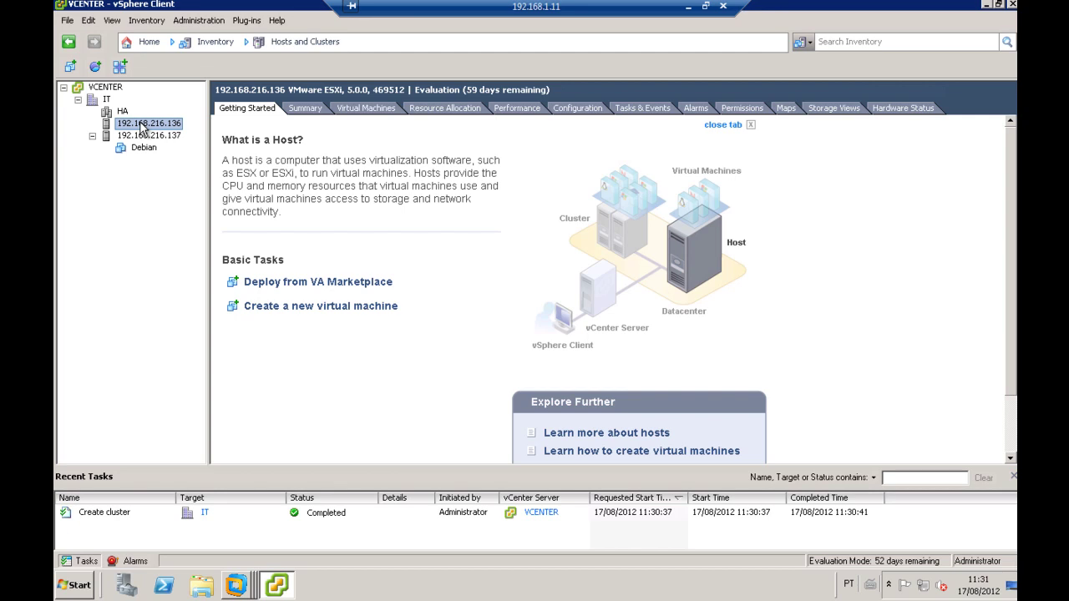
pyautogui.moveTo(127, 117); pyautogui.dragTo(124, 113)
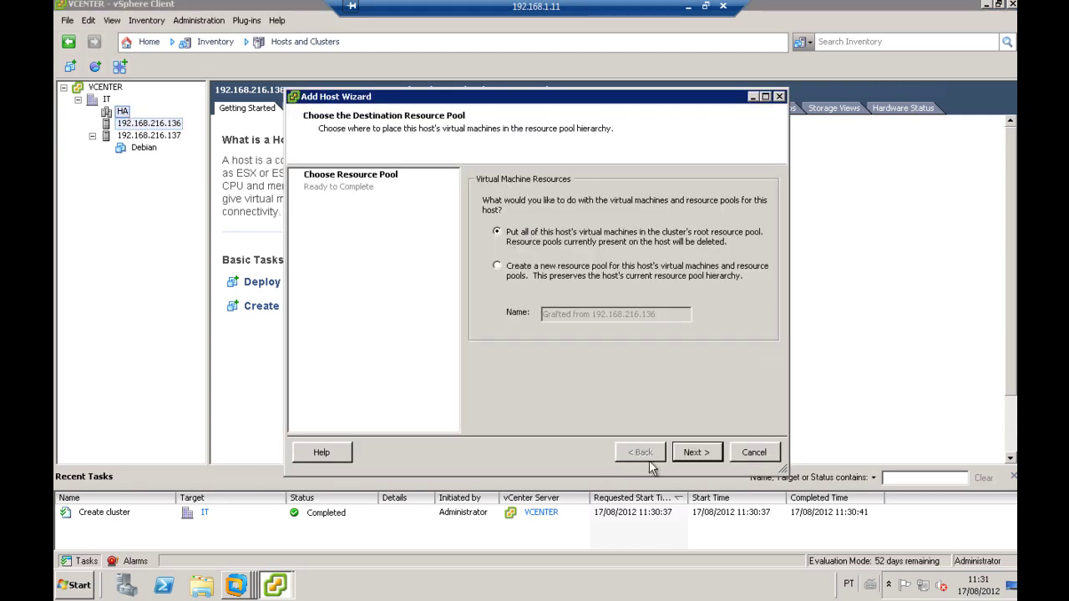
pyautogui.click(693, 456)
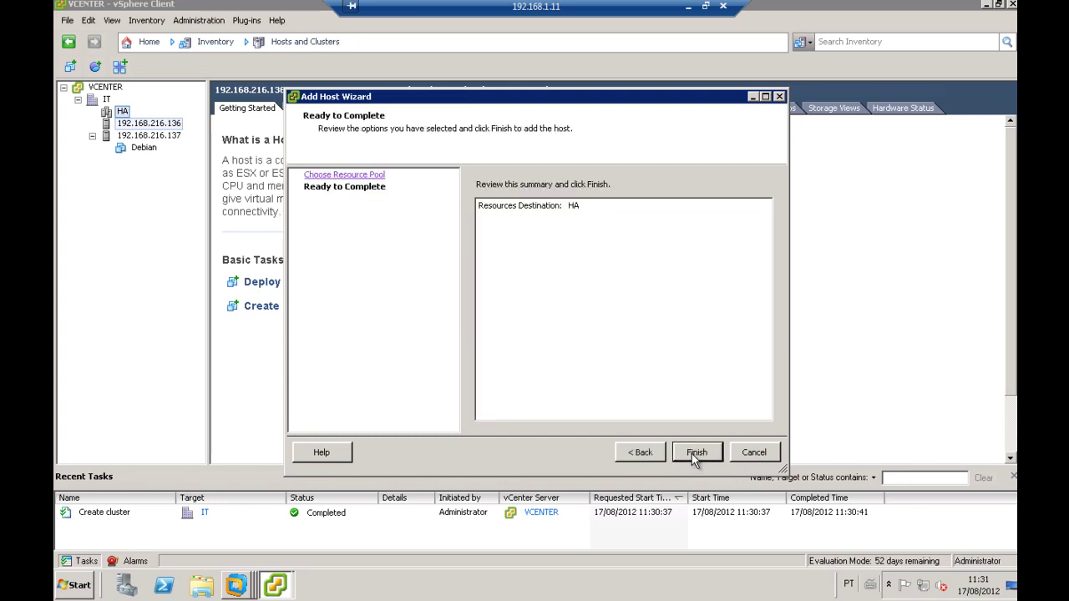
pyautogui.click(691, 454)
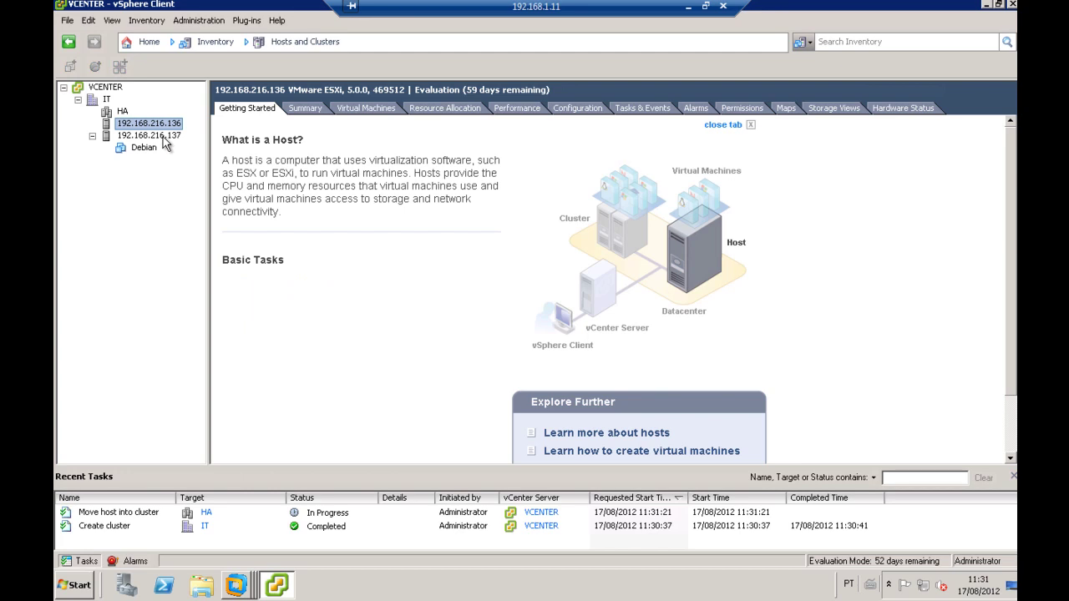
pyautogui.click(150, 138)
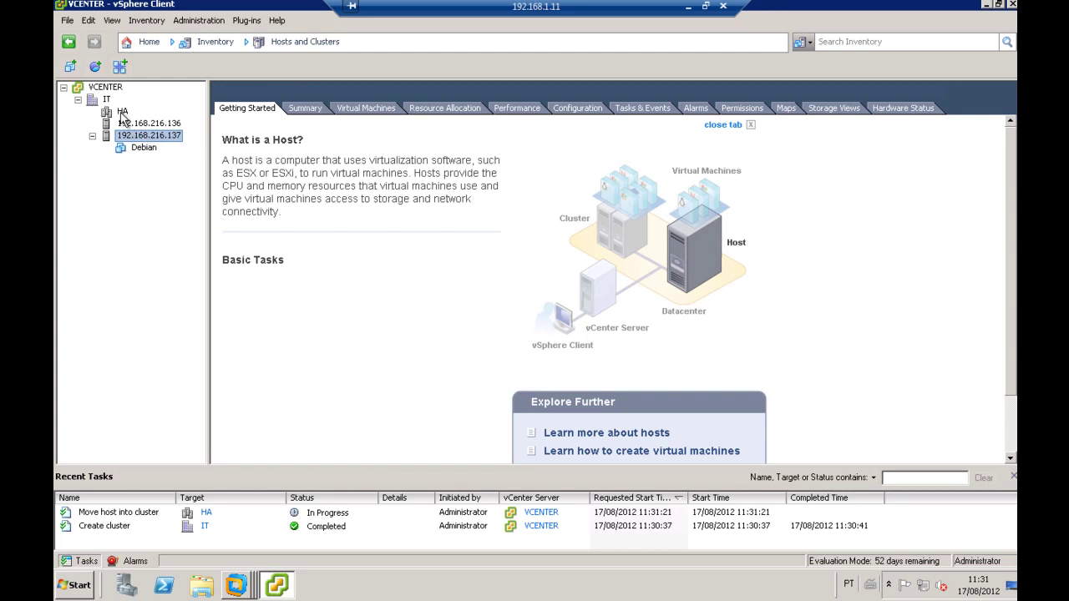
pyautogui.moveTo(122, 117); pyautogui.dragTo(124, 116)
pyautogui.click(690, 7)
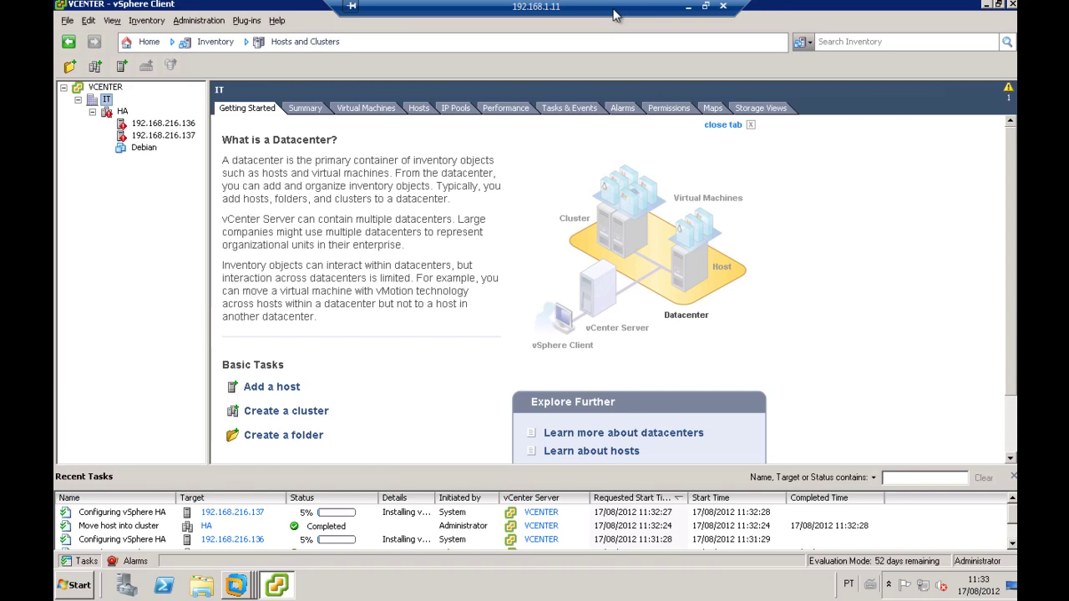
pyautogui.hotkey('alt', 'Tab')
pyautogui.hotkey('alt', 'Tab')
pyautogui.click(706, 8)
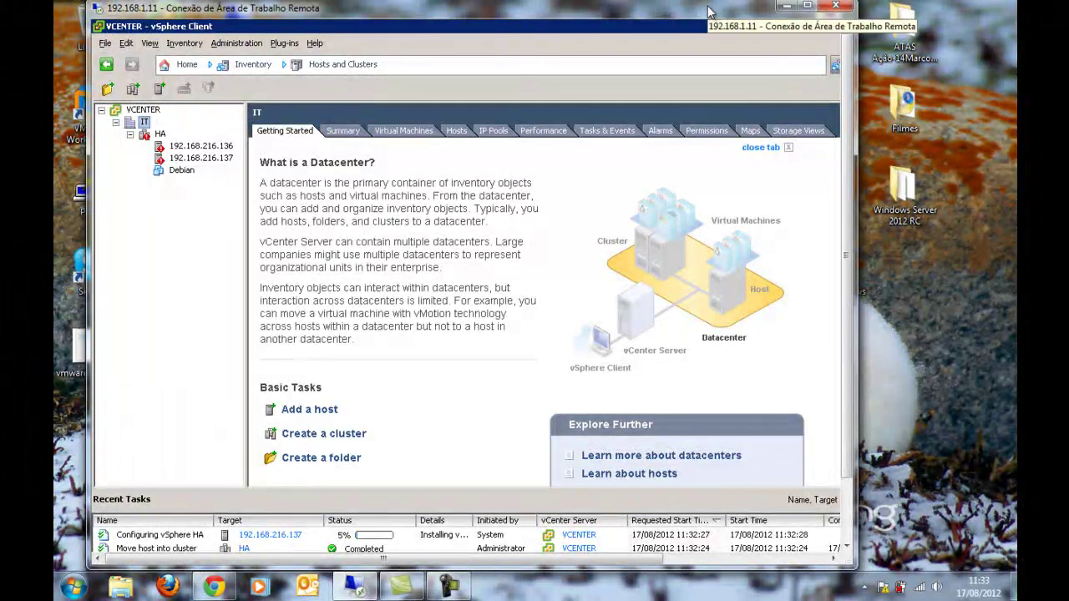
pyautogui.doubleClick(707, 12)
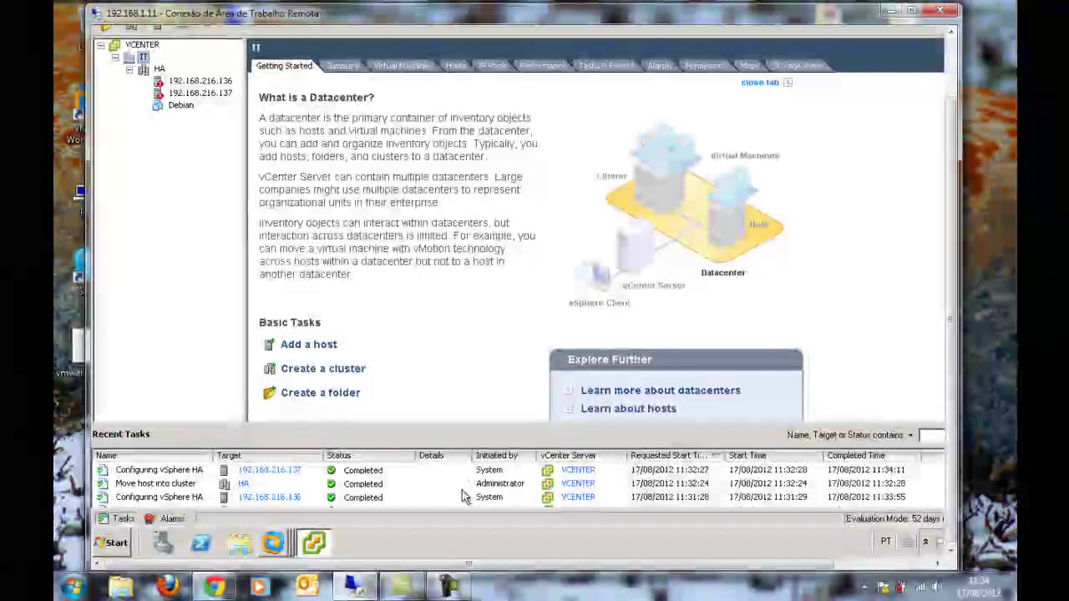
pyautogui.moveTo(456, 594)
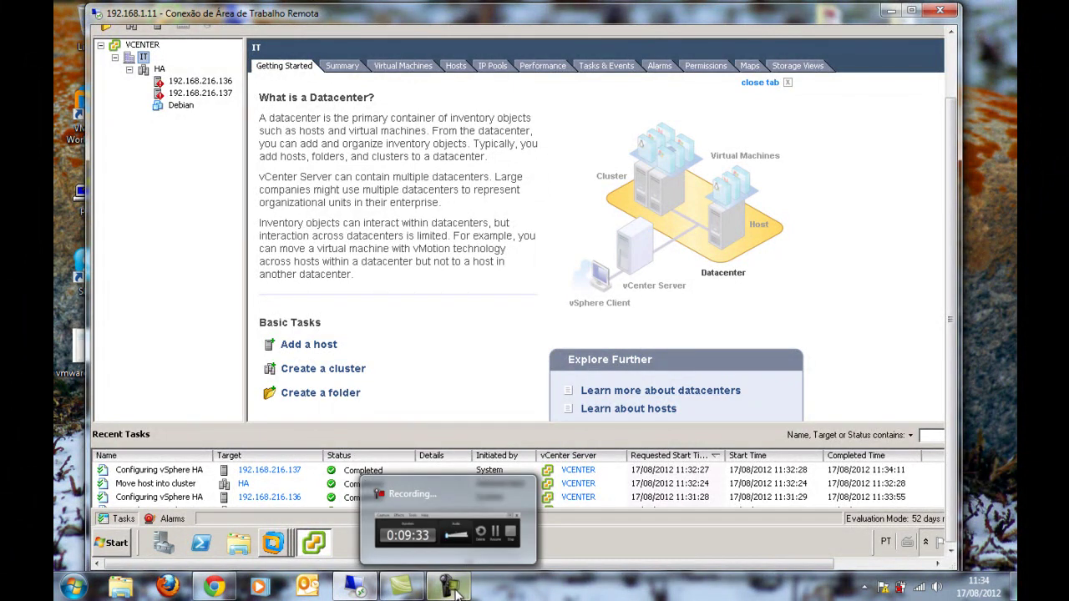
pyautogui.click(456, 595)
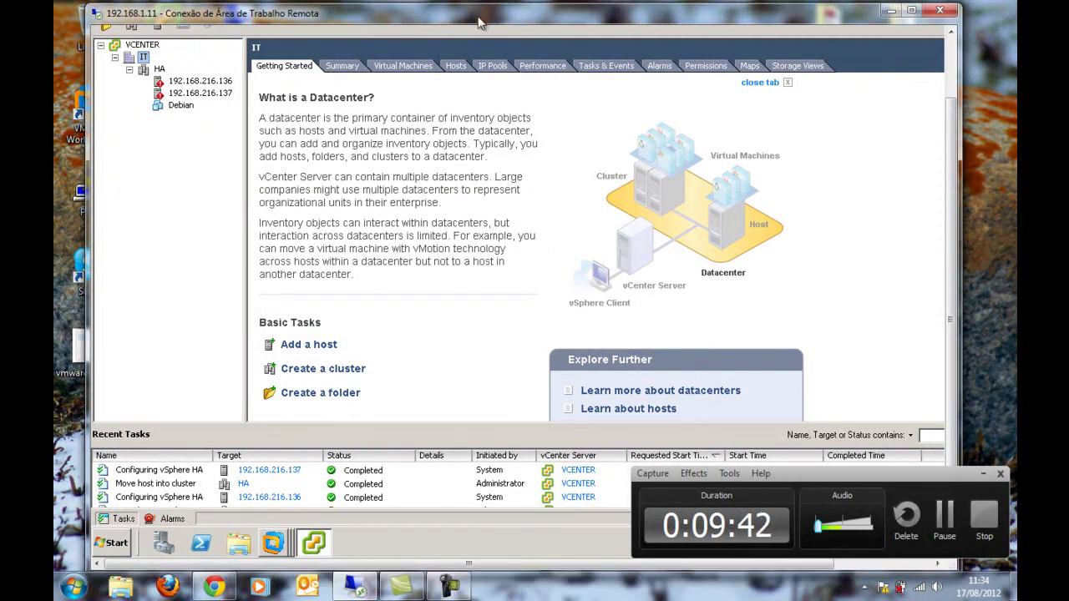
pyautogui.click(983, 474)
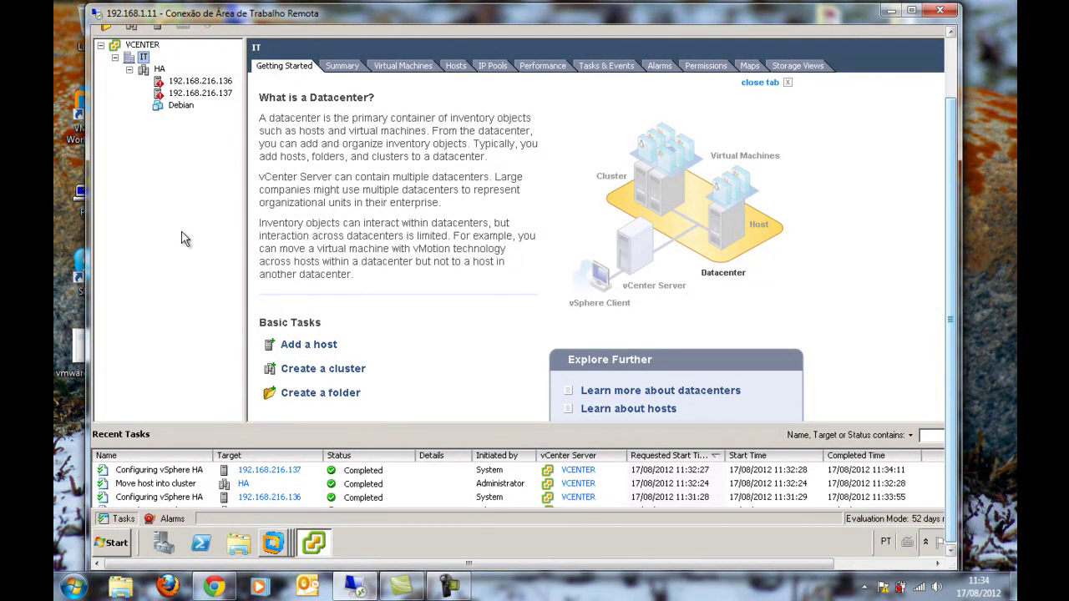
# Power on the Debian virtual machine and answer its moved-or-copied question with "I copied it"
pyautogui.click(181, 107)
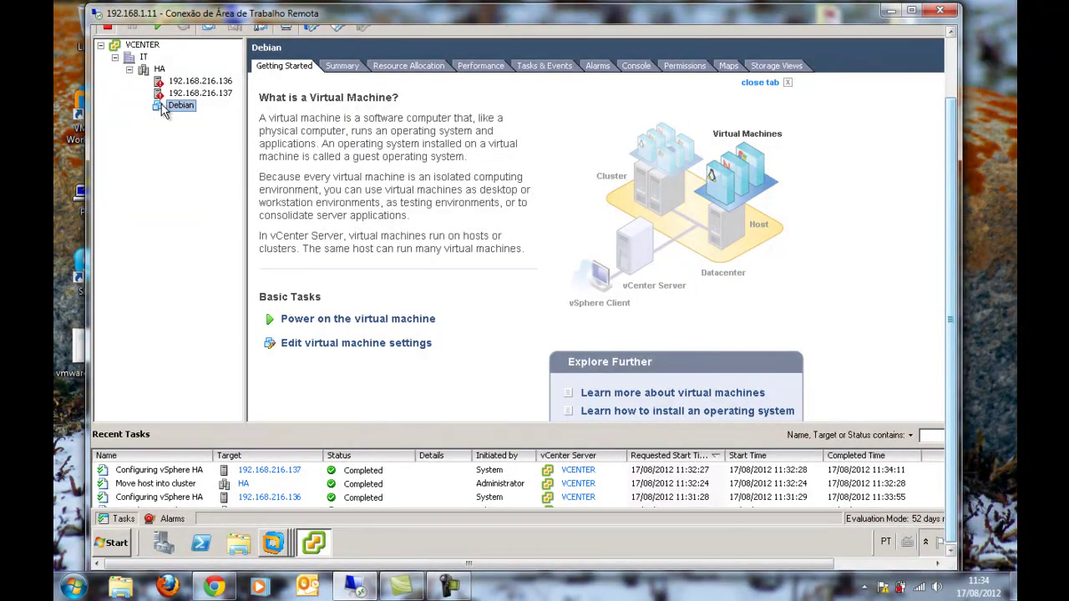
pyautogui.click(161, 29)
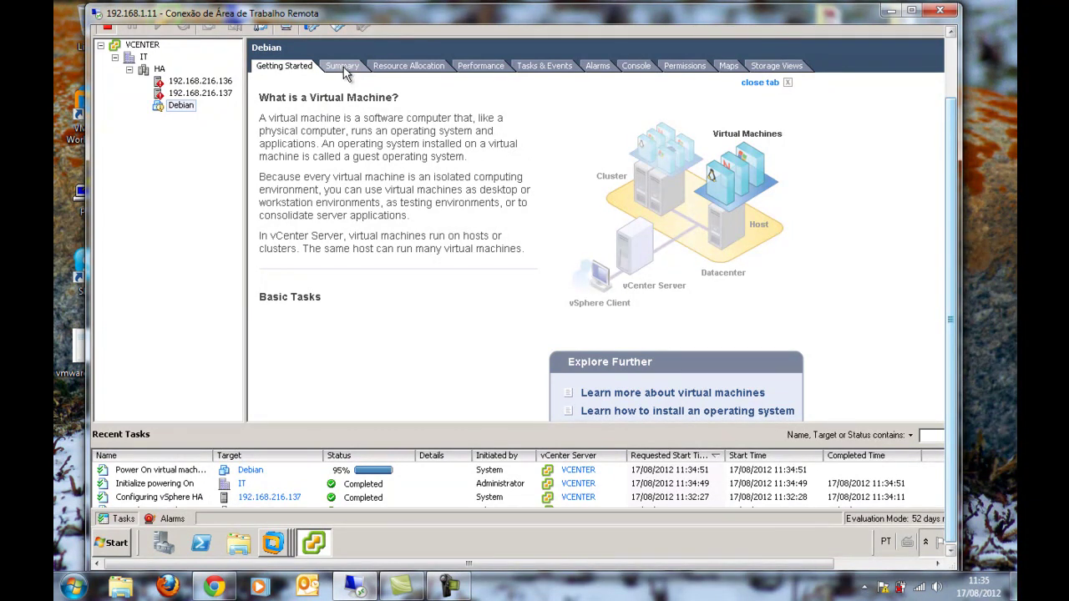
pyautogui.click(343, 70)
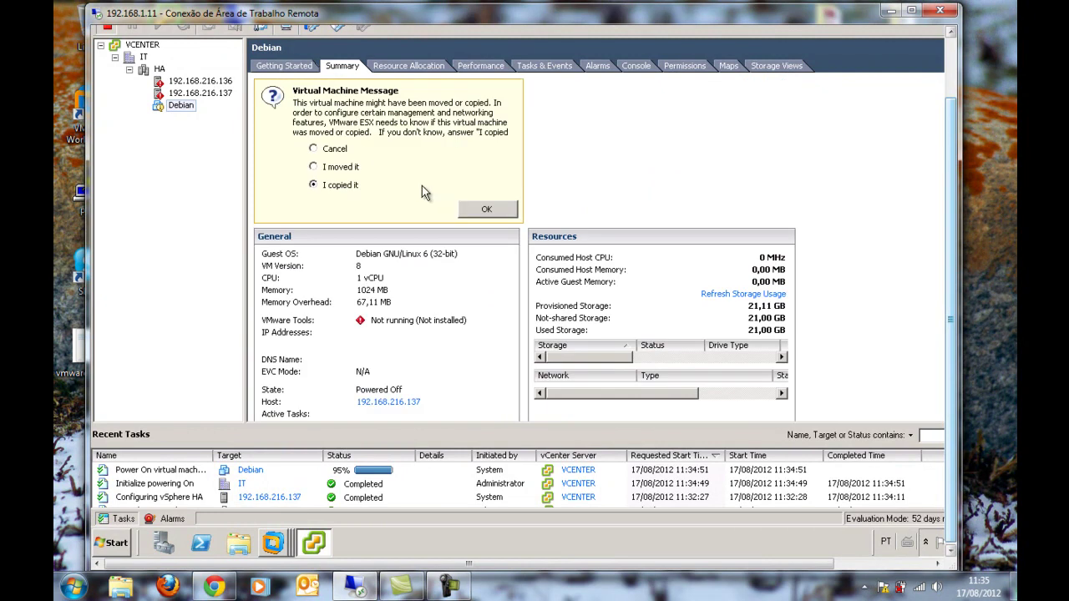
pyautogui.click(473, 209)
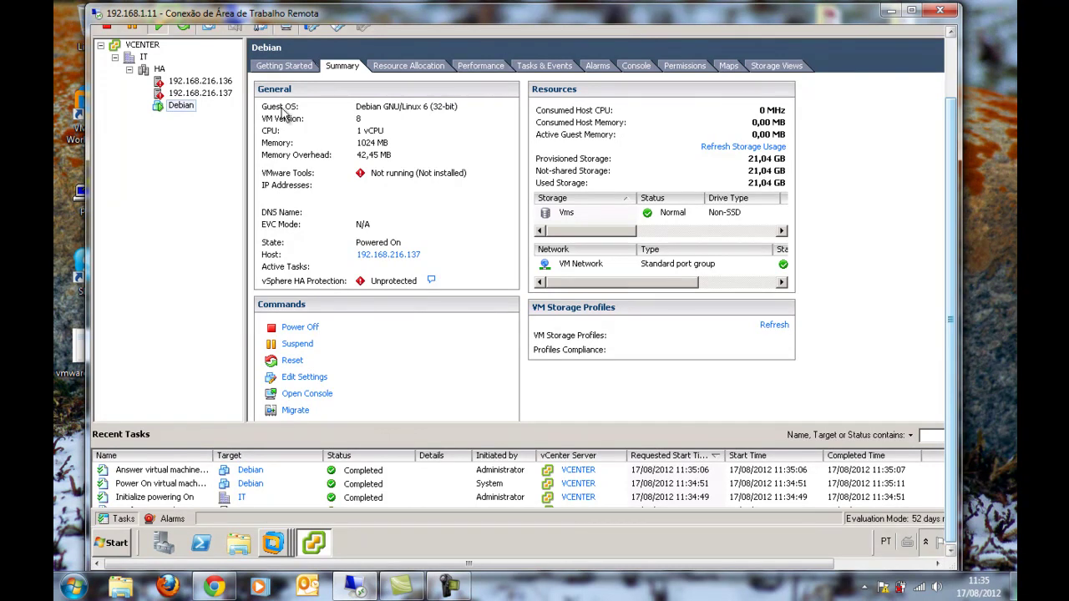
# Examine the HA cluster's summary, including its resources and its vSphere HA and DRS sections
pyautogui.click(157, 68)
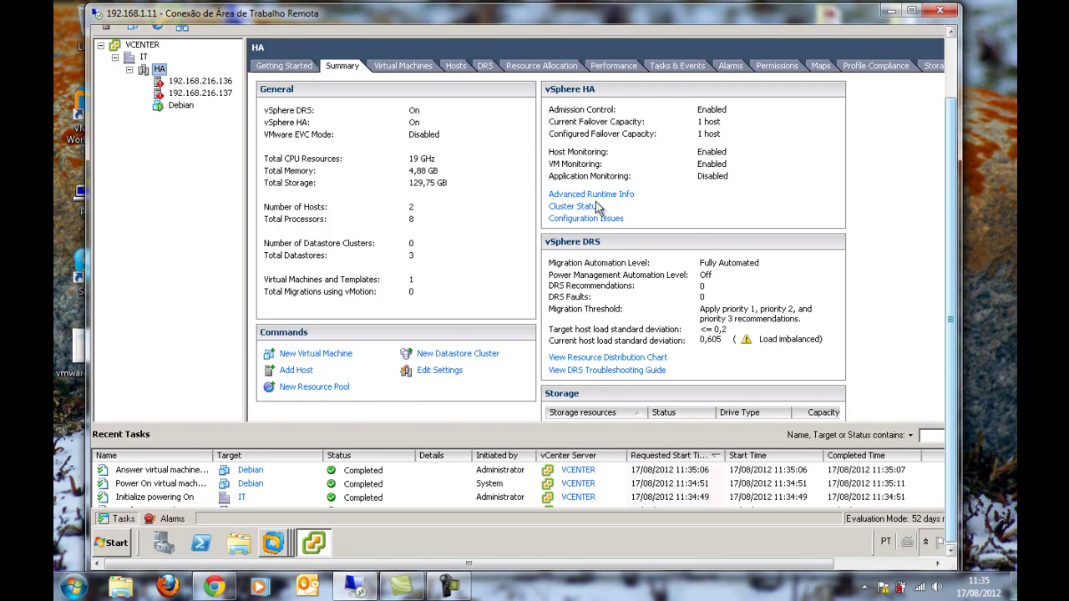
pyautogui.click(293, 66)
pyautogui.click(334, 68)
pyautogui.click(144, 57)
pyautogui.click(157, 70)
pyautogui.moveTo(958, 284); pyautogui.dragTo(955, 187)
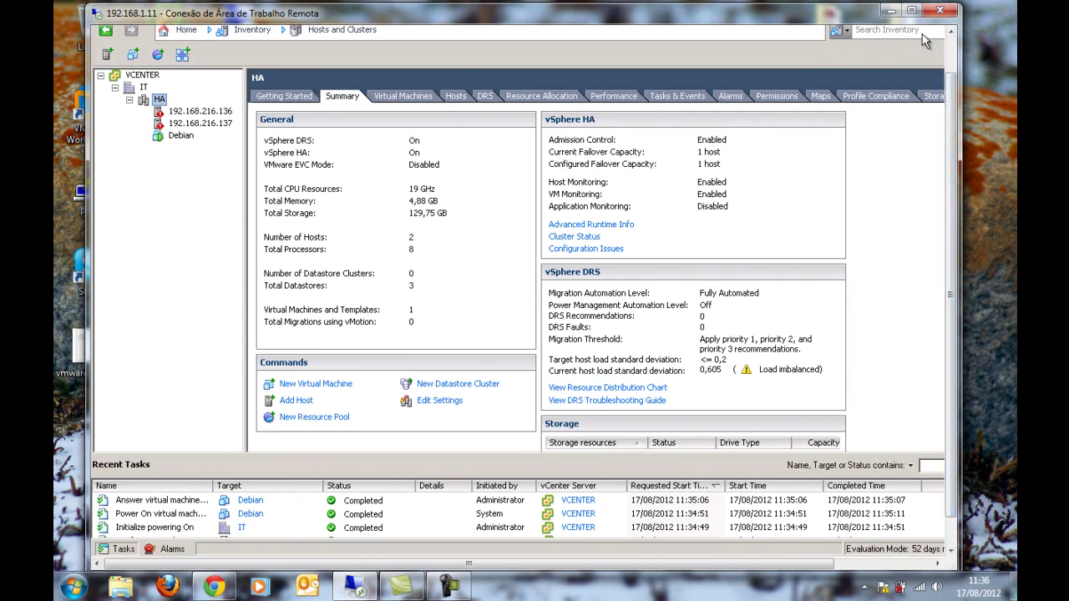
pyautogui.click(912, 11)
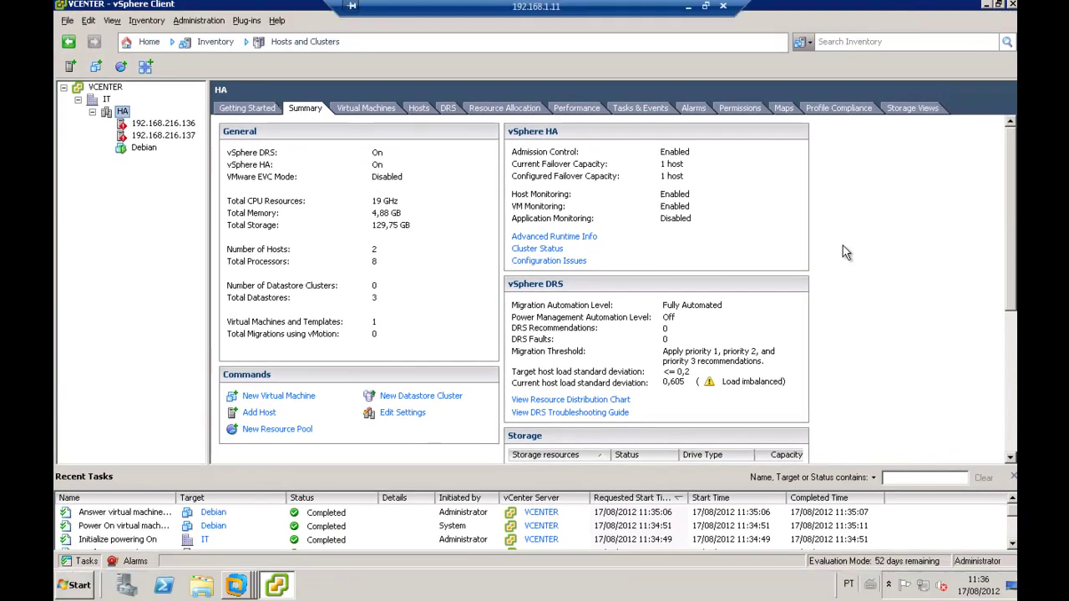
pyautogui.scroll(-5, 614, 292)
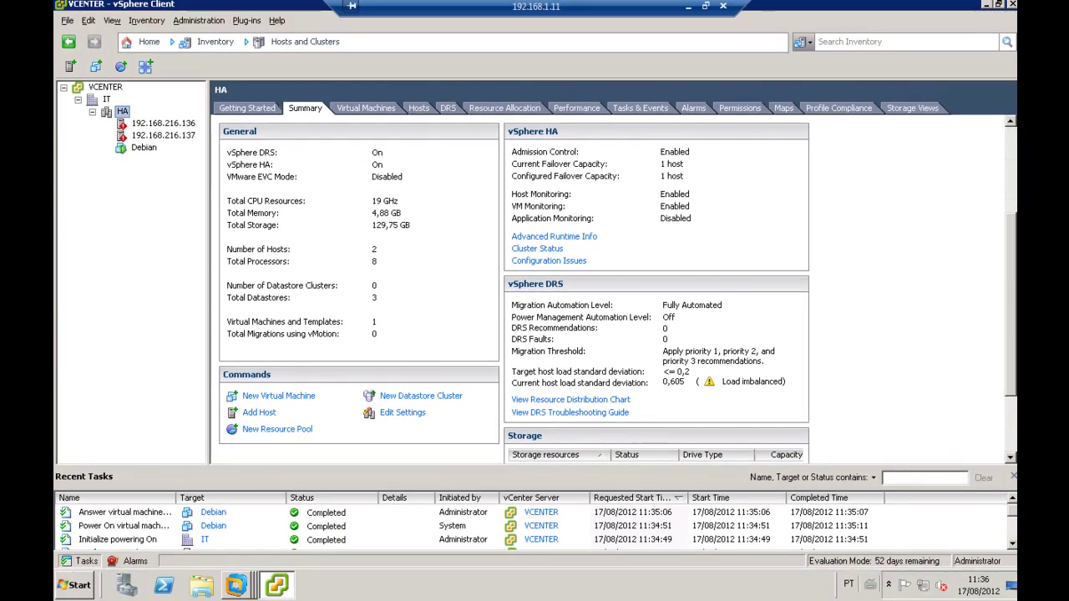
pyautogui.scroll(5, 1015, 338)
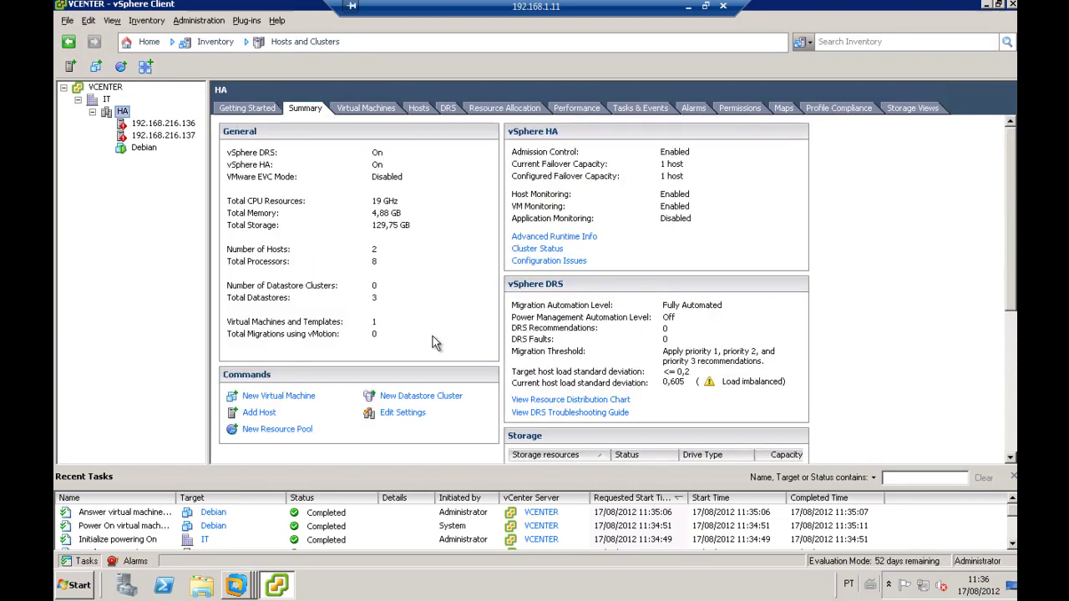
# Compare the configuration issues and vSphere HA state in the summaries of hosts 192.168.216.136 and 192.168.216.137
pyautogui.click(165, 124)
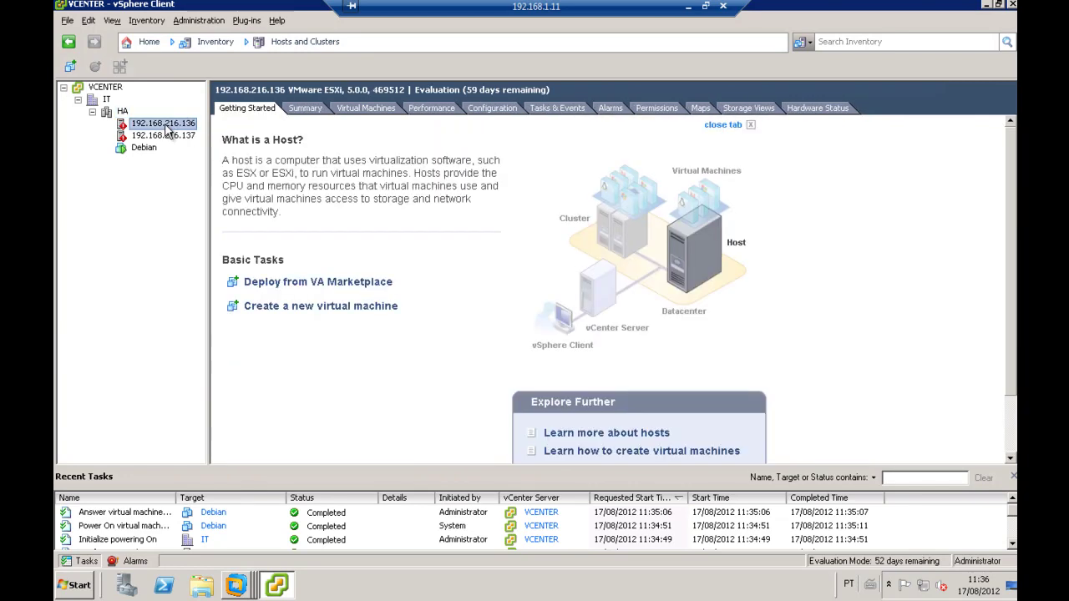
pyautogui.click(302, 109)
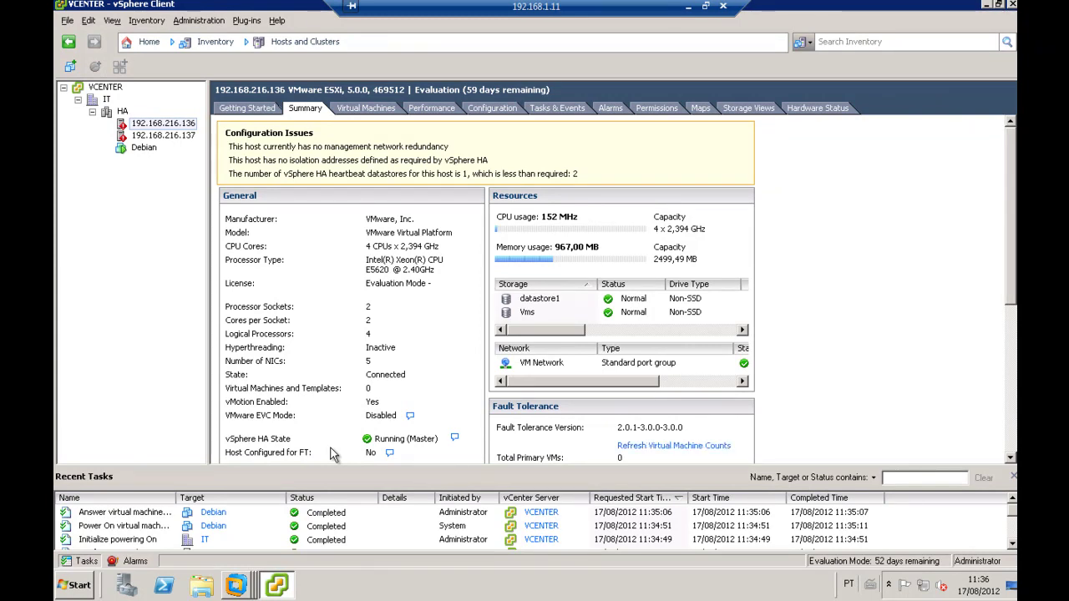
pyautogui.click(180, 135)
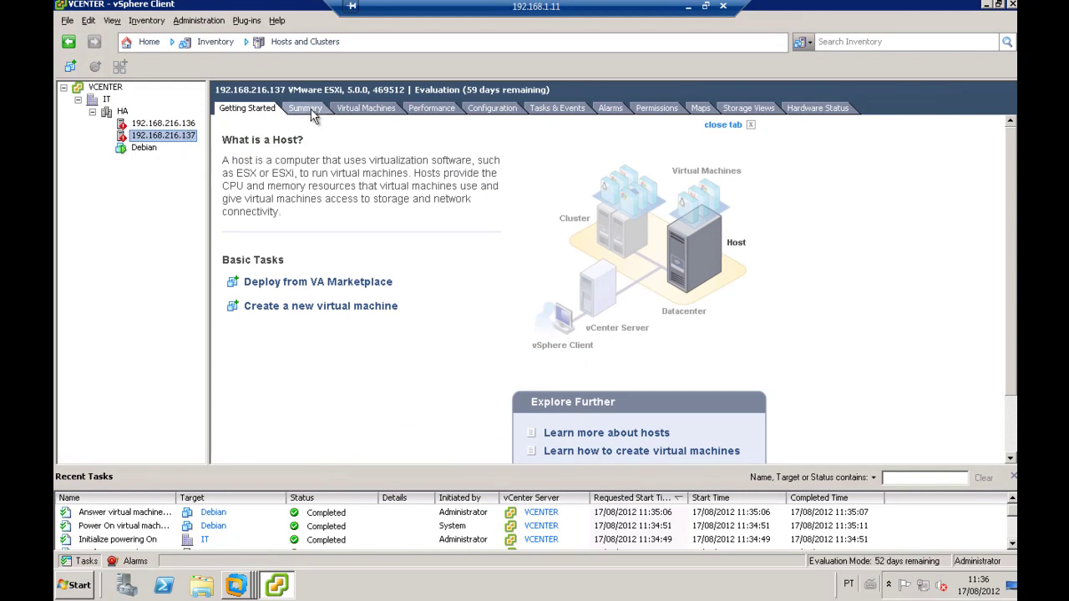
pyautogui.click(306, 111)
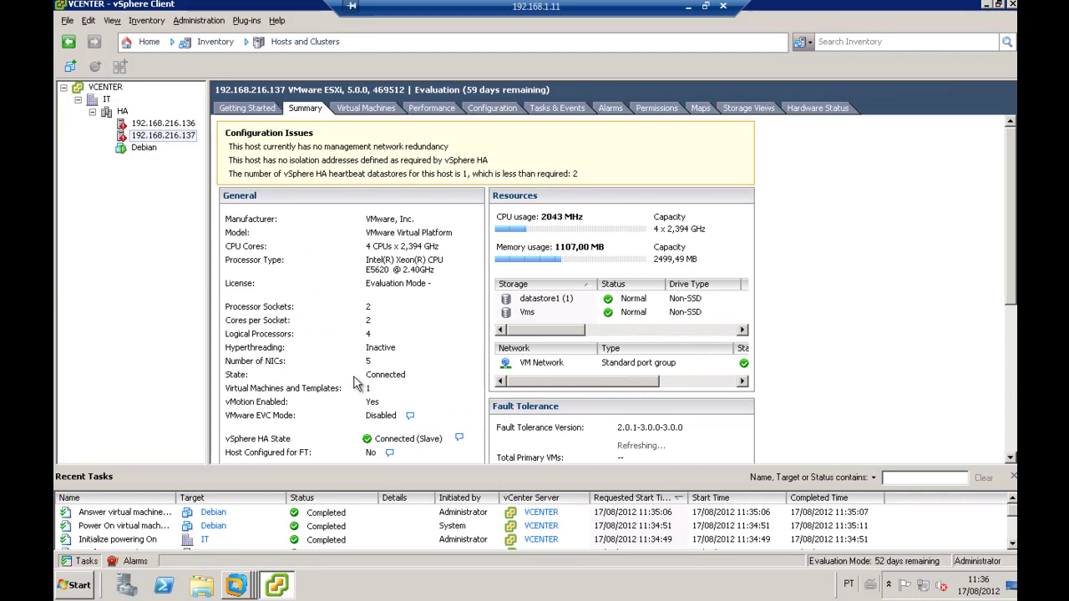
pyautogui.click(162, 124)
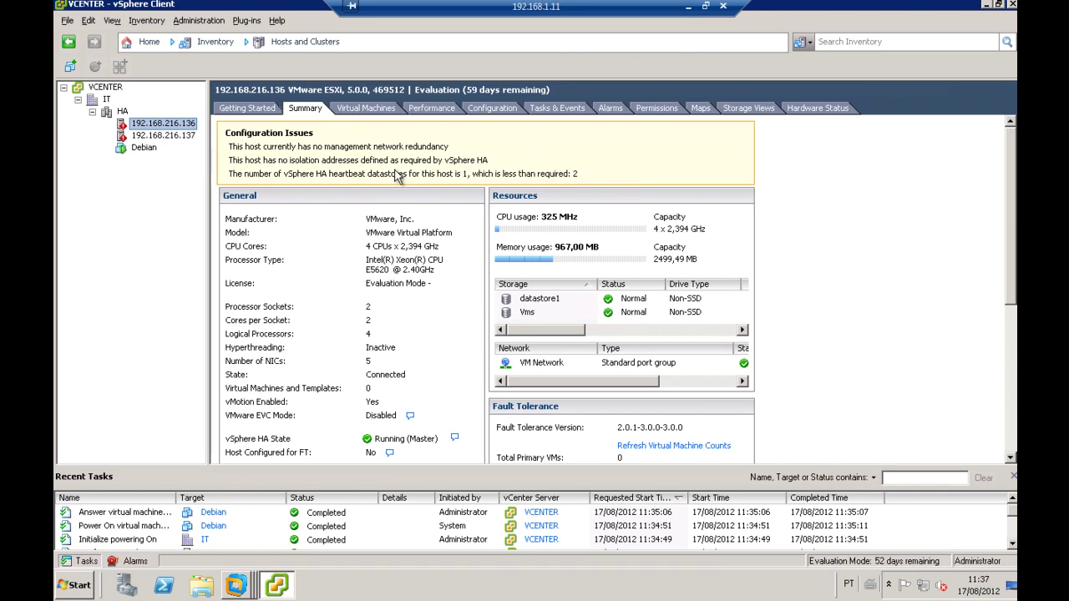
# Switch to Chrome and read the HA advanced options in the VMware Knowledge Base article, covering isolation addresses, redundancy warnings and heartbeat datastores
pyautogui.click(705, 6)
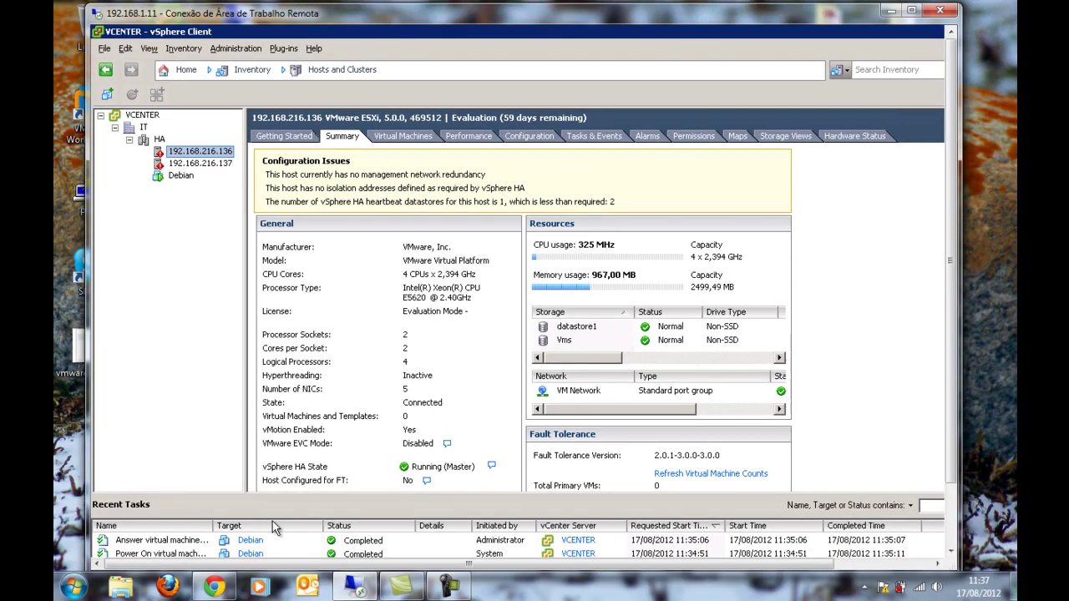
pyautogui.hotkey('alt', 'Tab')
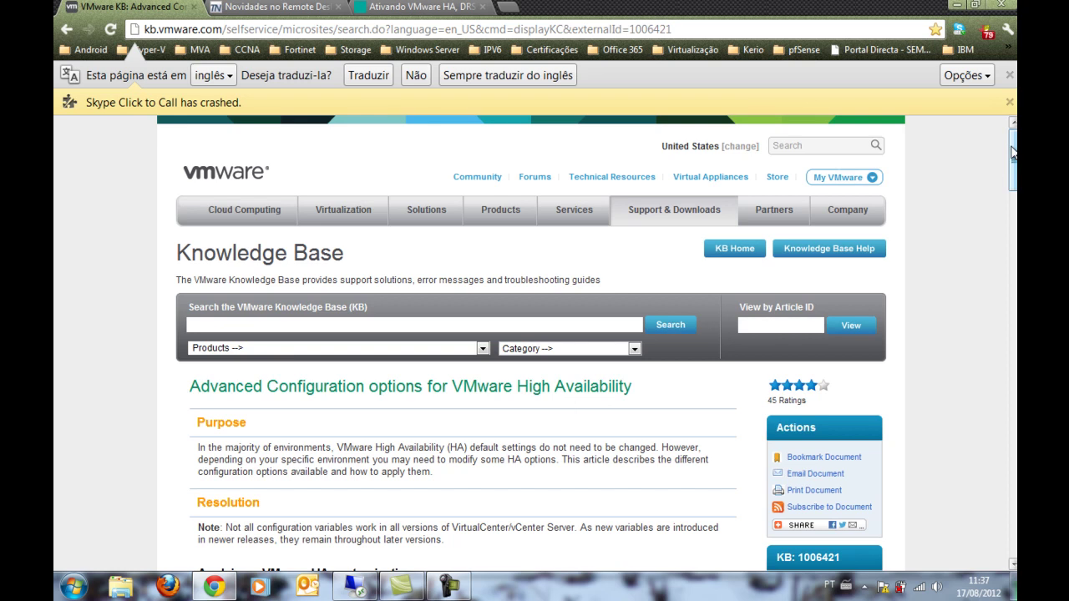
pyautogui.moveTo(1014, 150); pyautogui.dragTo(1014, 240)
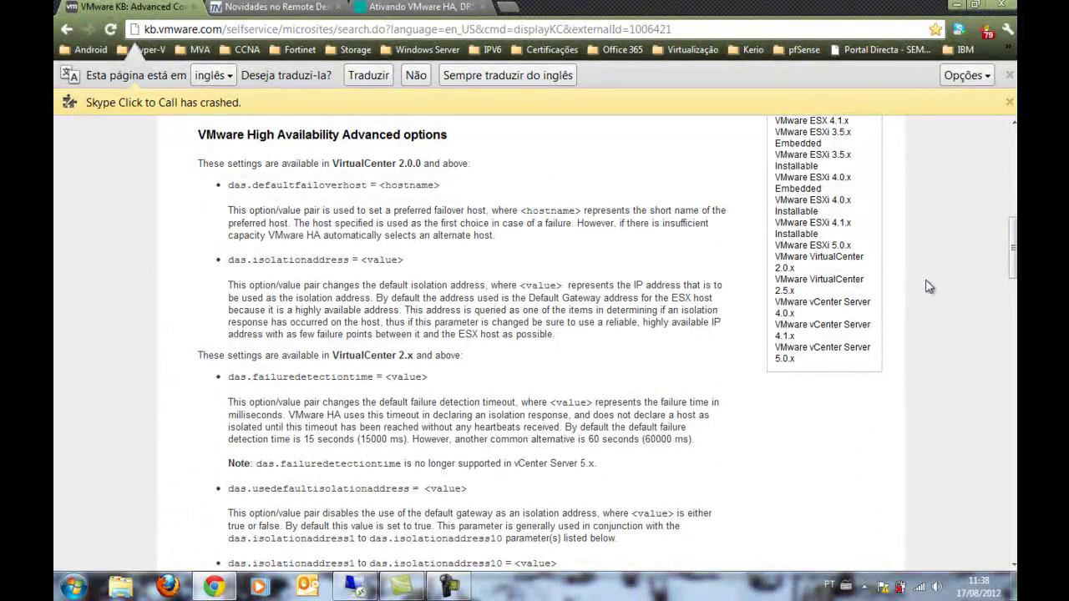
pyautogui.scroll(-2, 570, 416)
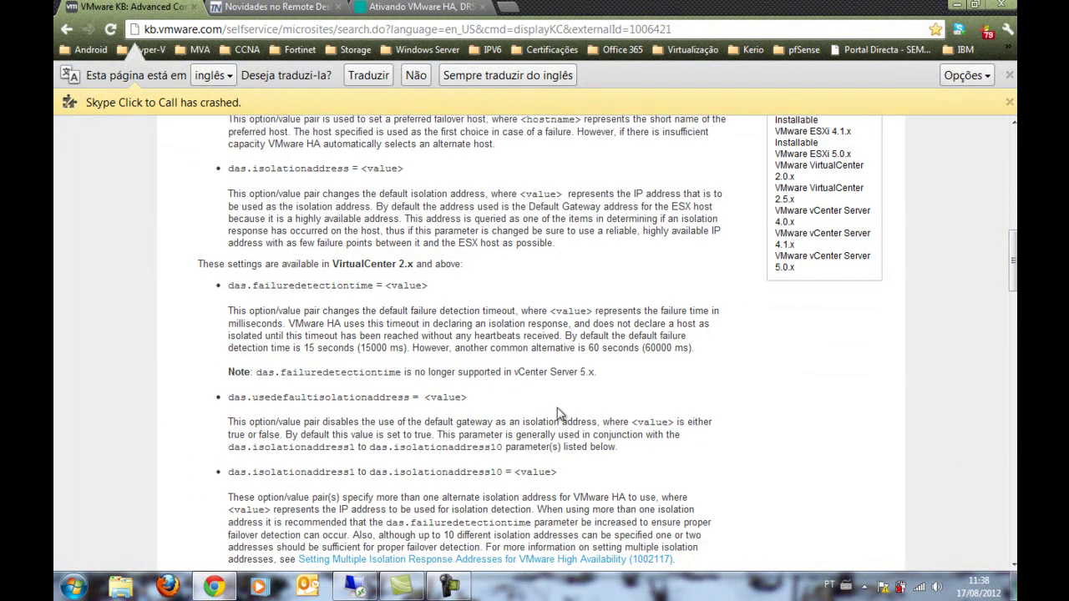
pyautogui.moveTo(1002, 291); pyautogui.dragTo(1011, 434)
pyautogui.scroll(-2, 1013, 328)
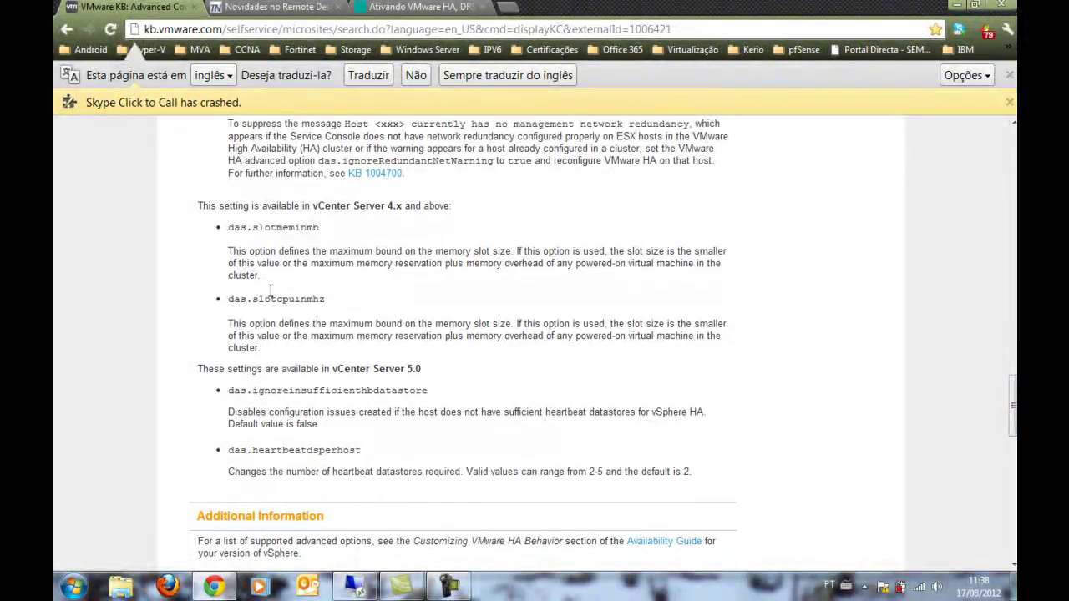
pyautogui.moveTo(1012, 406); pyautogui.dragTo(1013, 358)
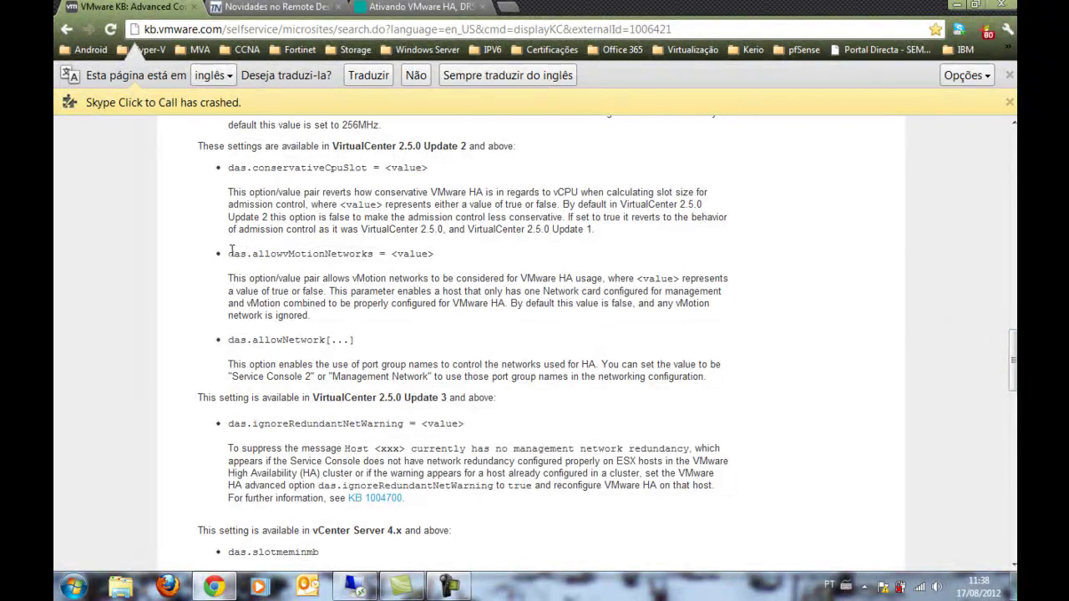
# Switch back to the vSphere Client and examine the HA cluster's vSphere HA advanced options, leaving without entering any option
pyautogui.click(357, 588)
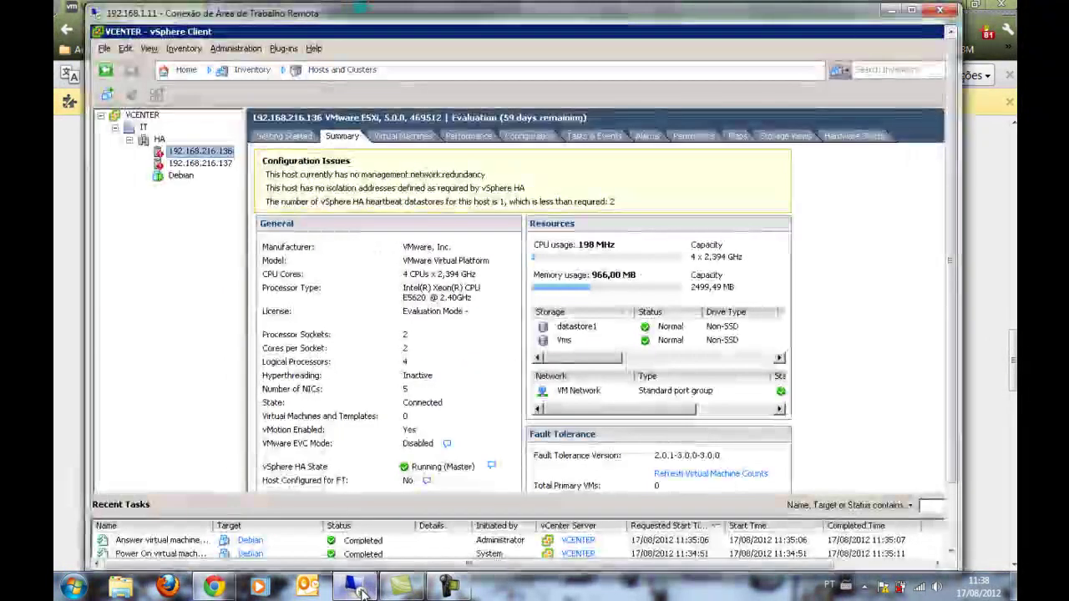
pyautogui.click(160, 140)
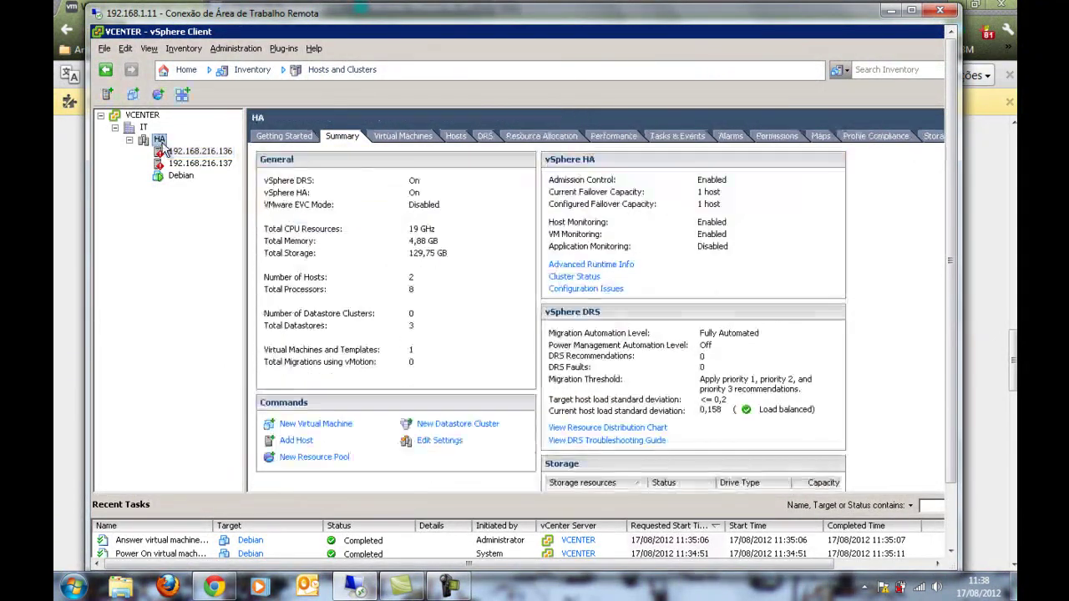
pyautogui.rightClick(163, 144)
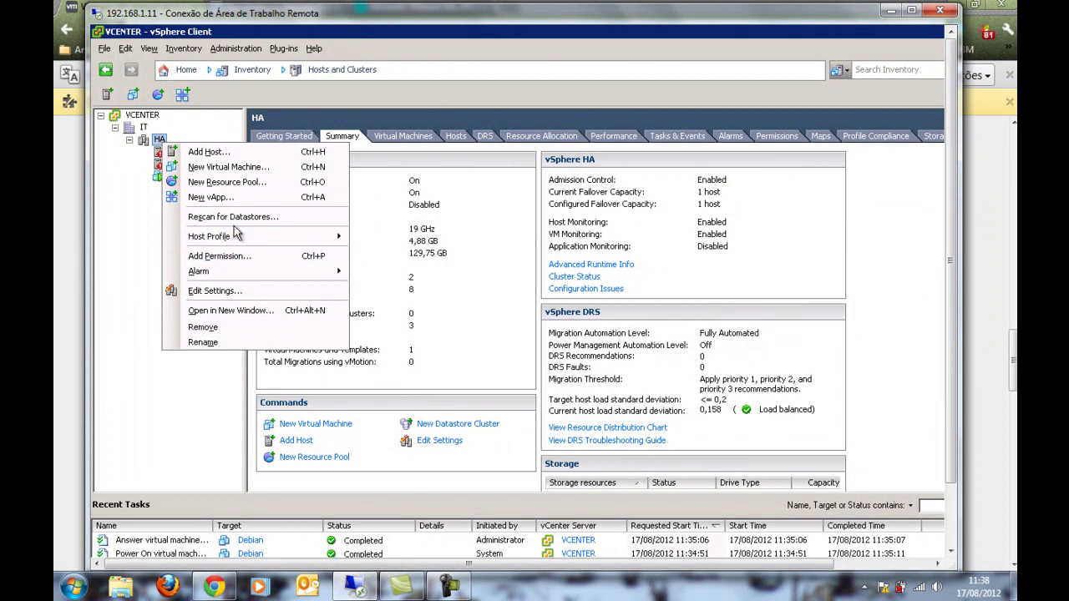
pyautogui.click(215, 290)
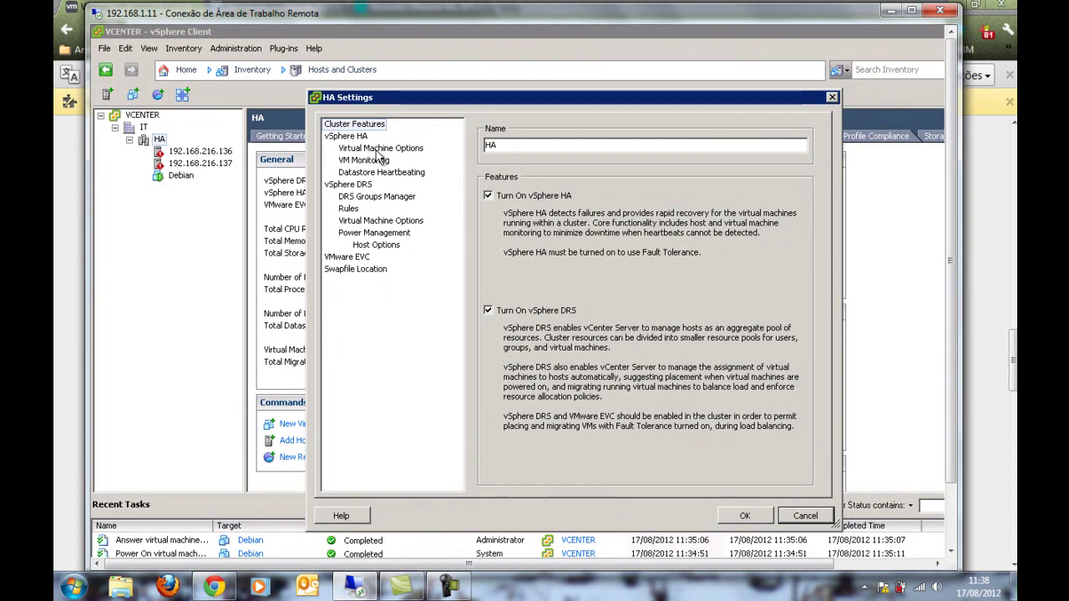
pyautogui.click(362, 136)
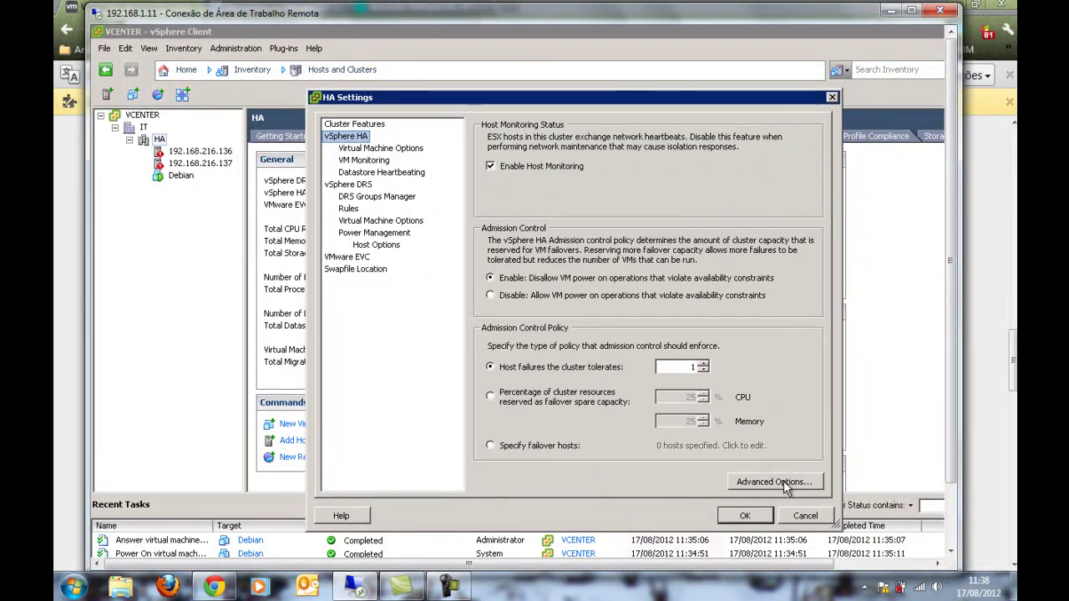
pyautogui.click(783, 482)
pyautogui.click(493, 195)
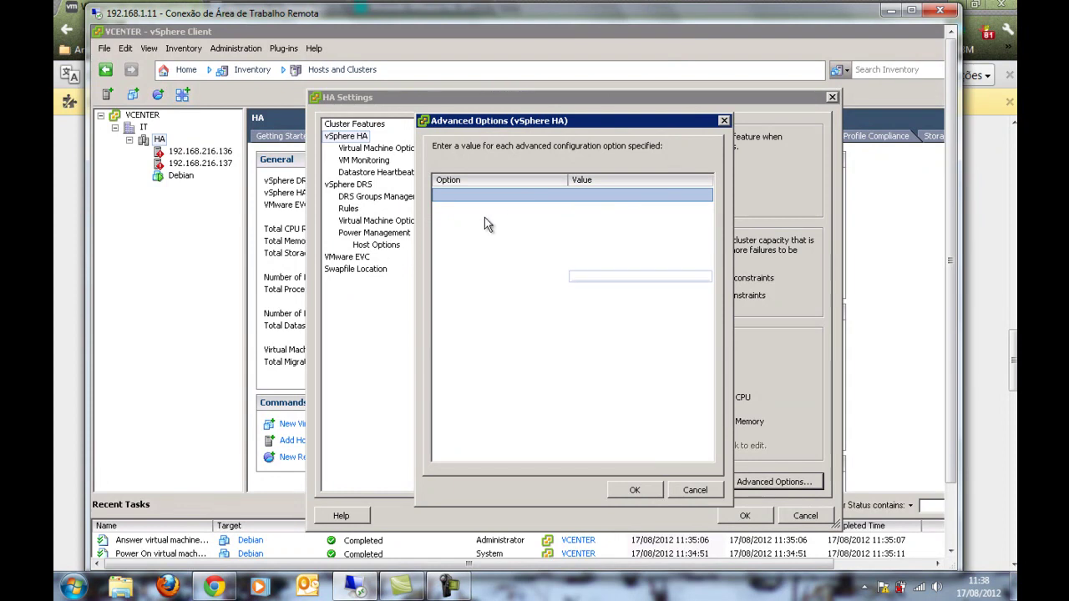
pyautogui.click(471, 201)
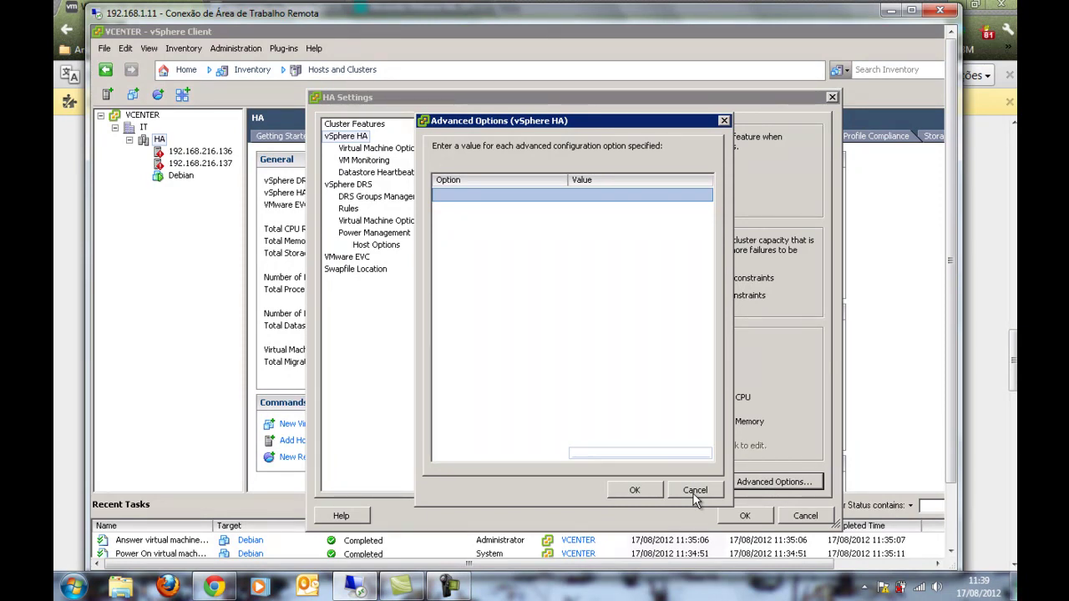
pyautogui.click(518, 199)
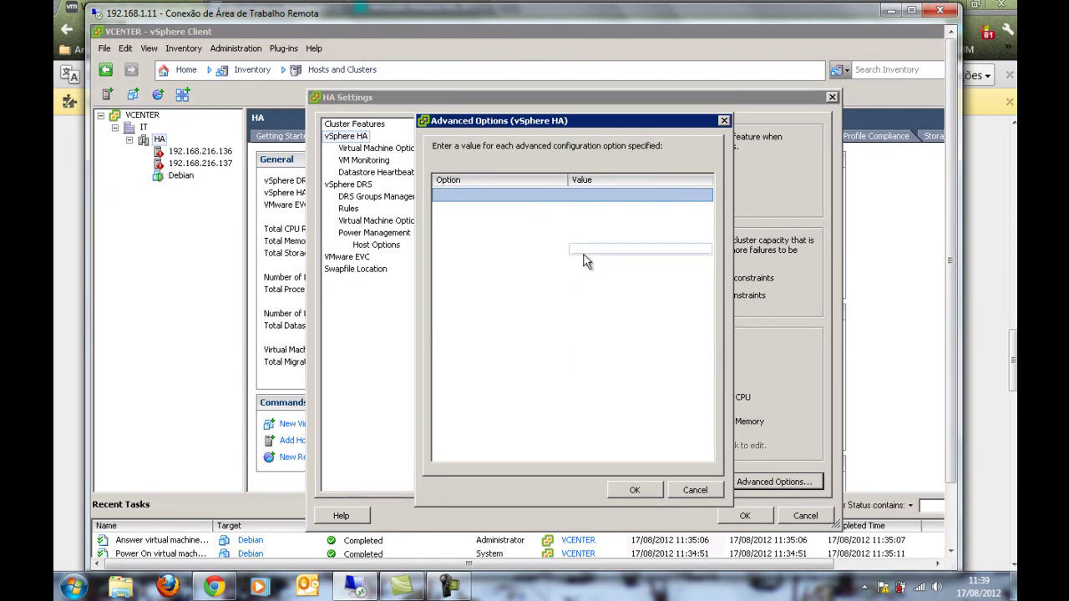
pyautogui.click(693, 491)
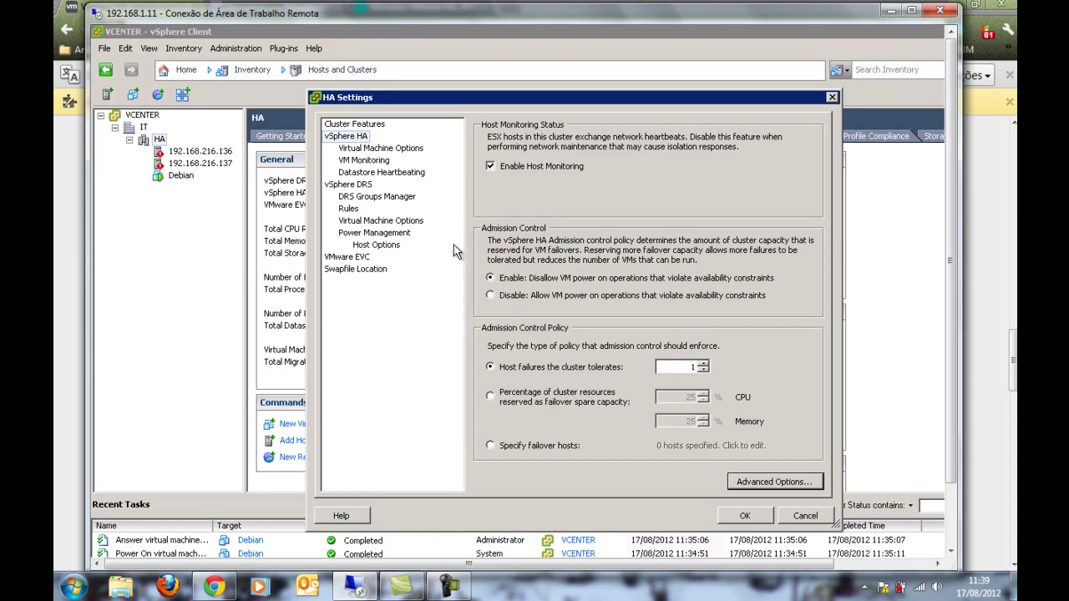
# Review the HA cluster's vSphere HA and cluster feature settings, and leave the settings without saving
pyautogui.click(367, 134)
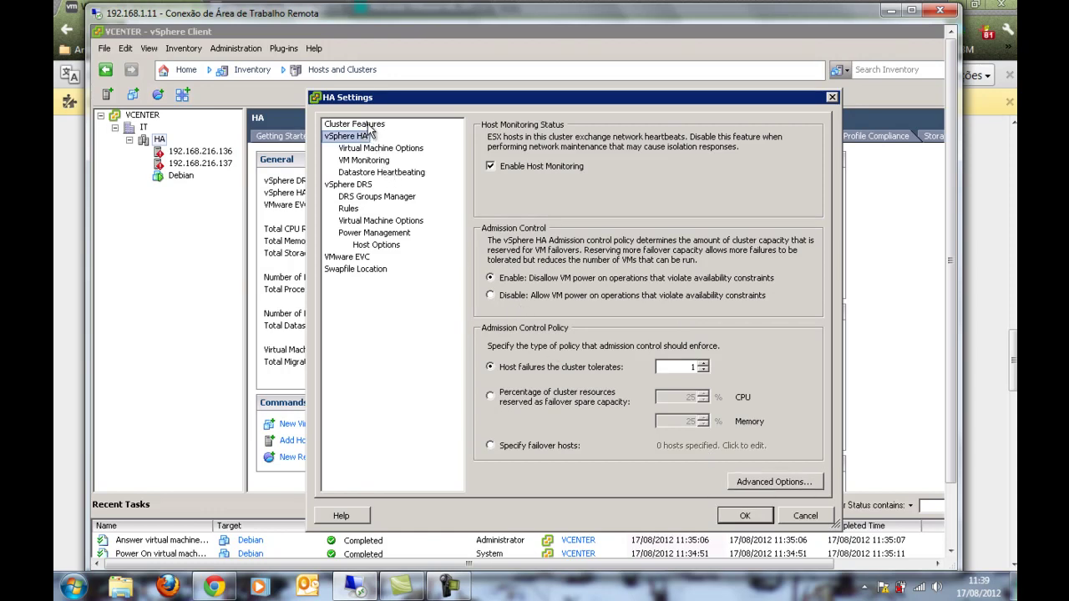
pyautogui.click(369, 125)
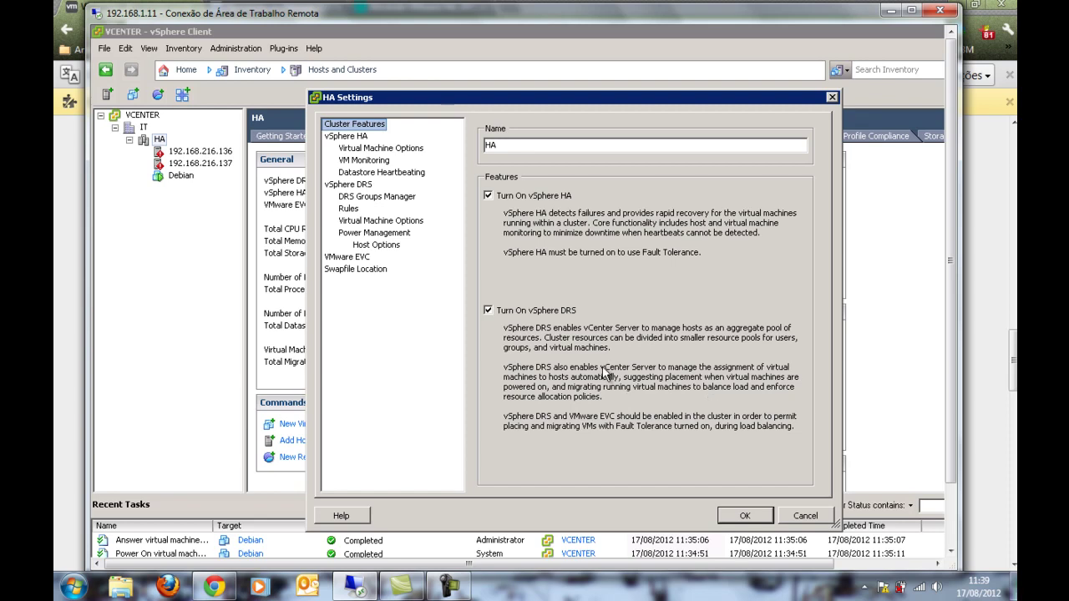
pyautogui.click(804, 517)
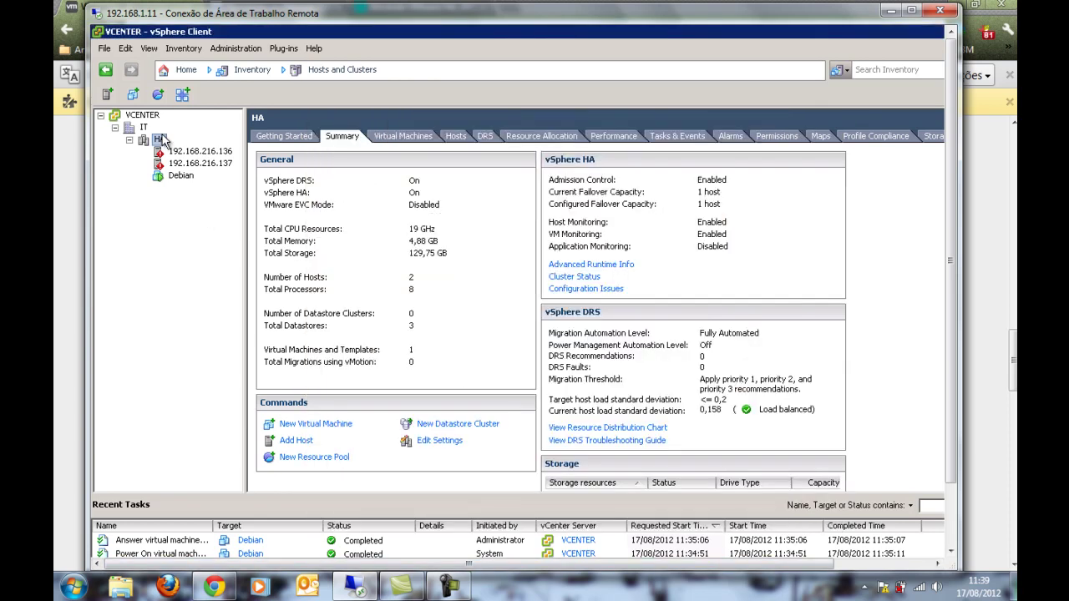
pyautogui.rightClick(162, 135)
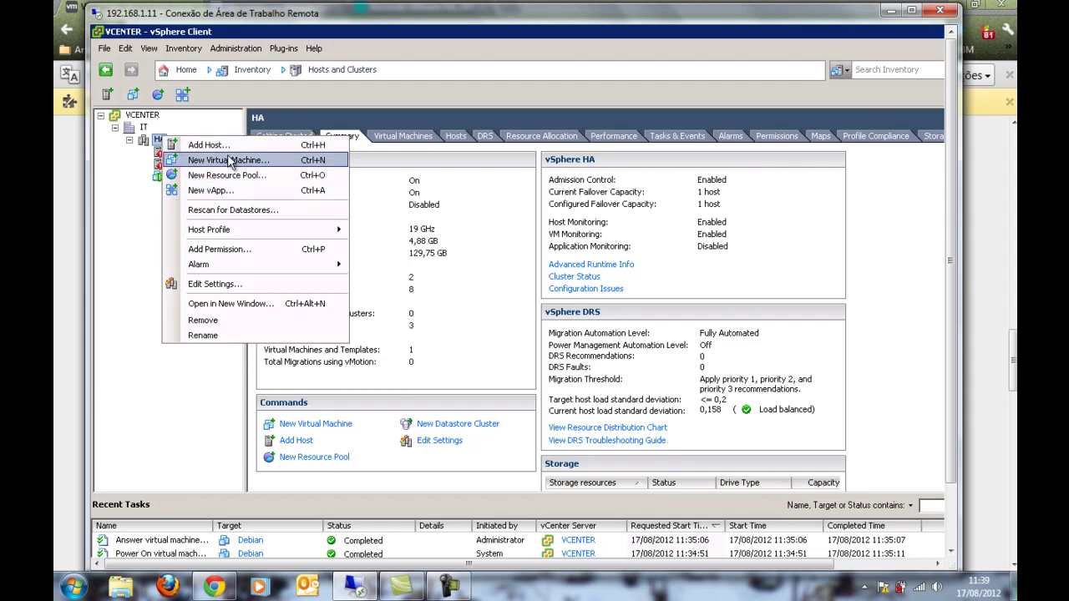
pyautogui.click(218, 284)
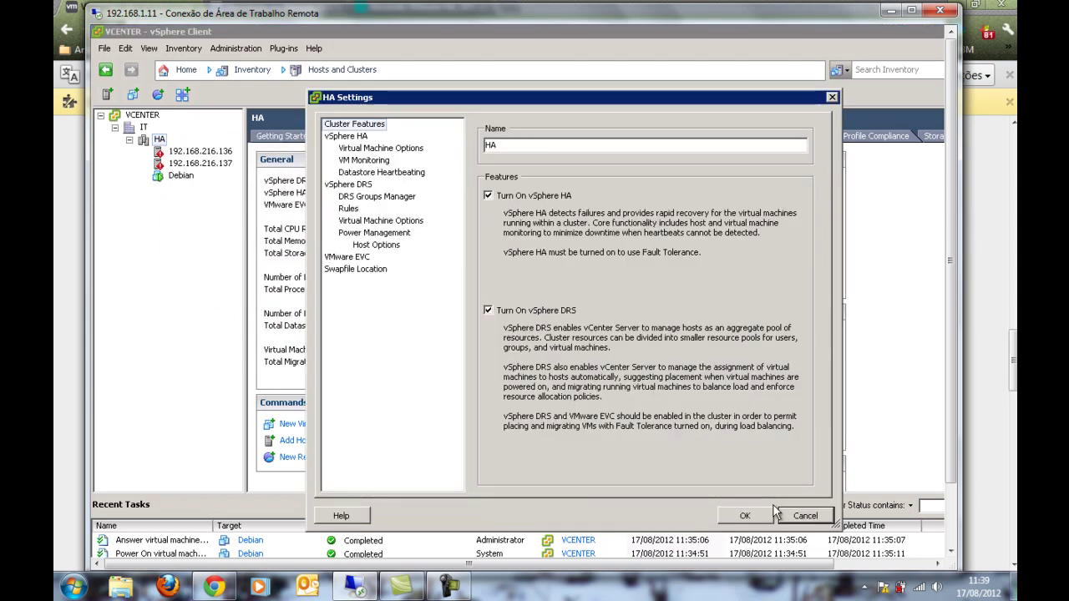
pyautogui.click(806, 514)
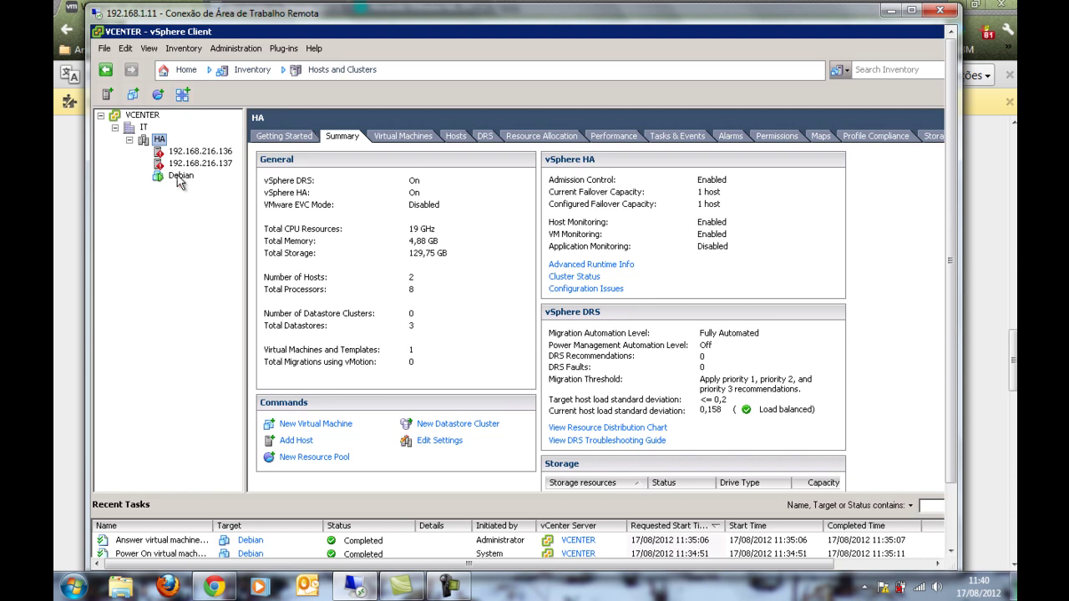
# View the Debian virtual machine's console and check the virtual machines running on host 192.168.216.137
pyautogui.click(179, 176)
pyautogui.click(632, 137)
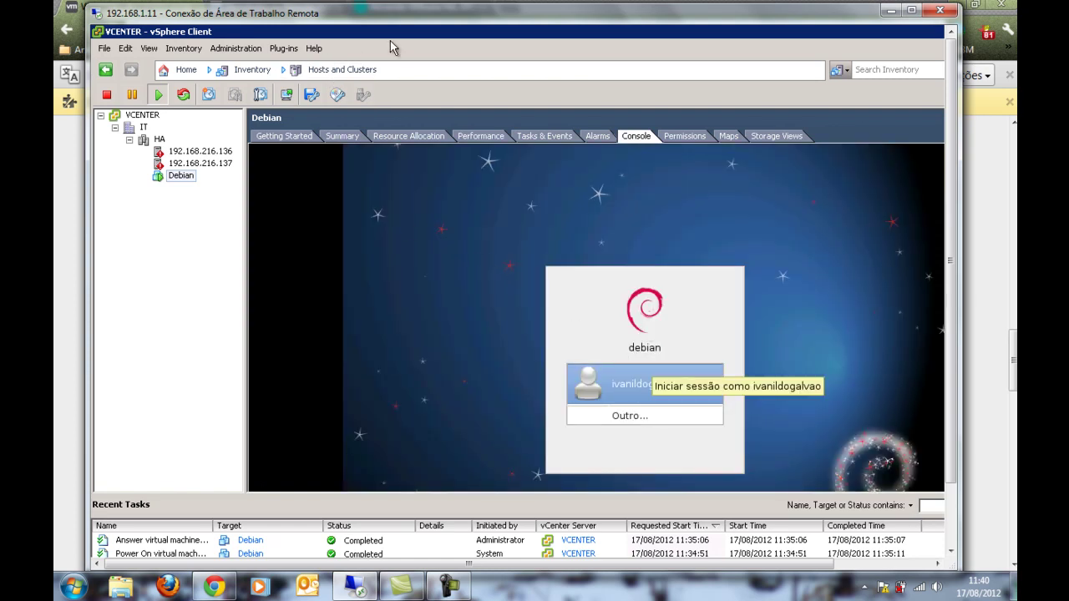
pyautogui.click(203, 163)
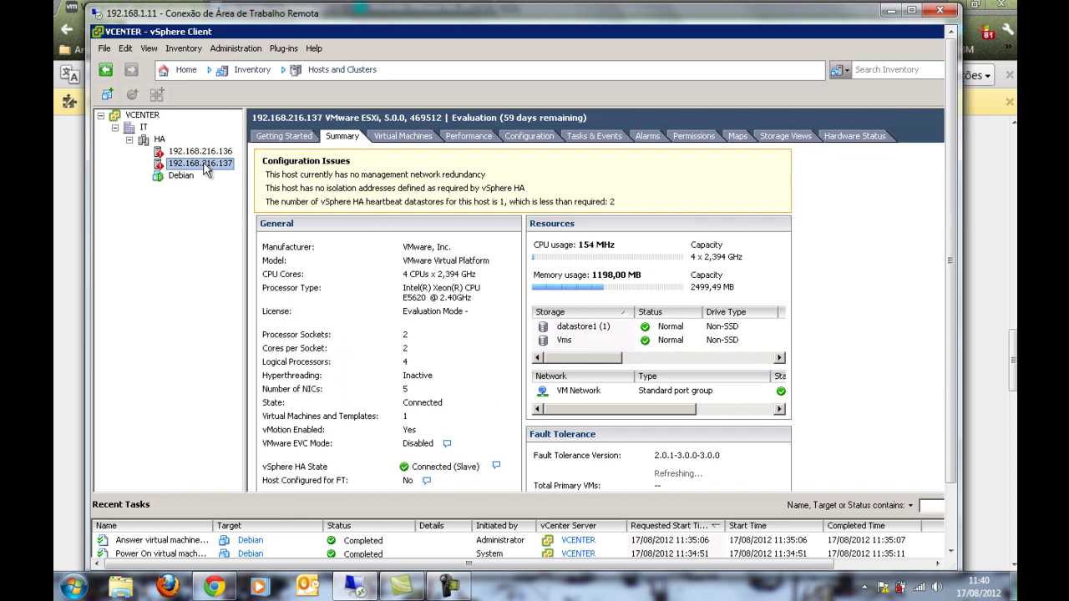
pyautogui.rightClick(203, 164)
pyautogui.click(412, 140)
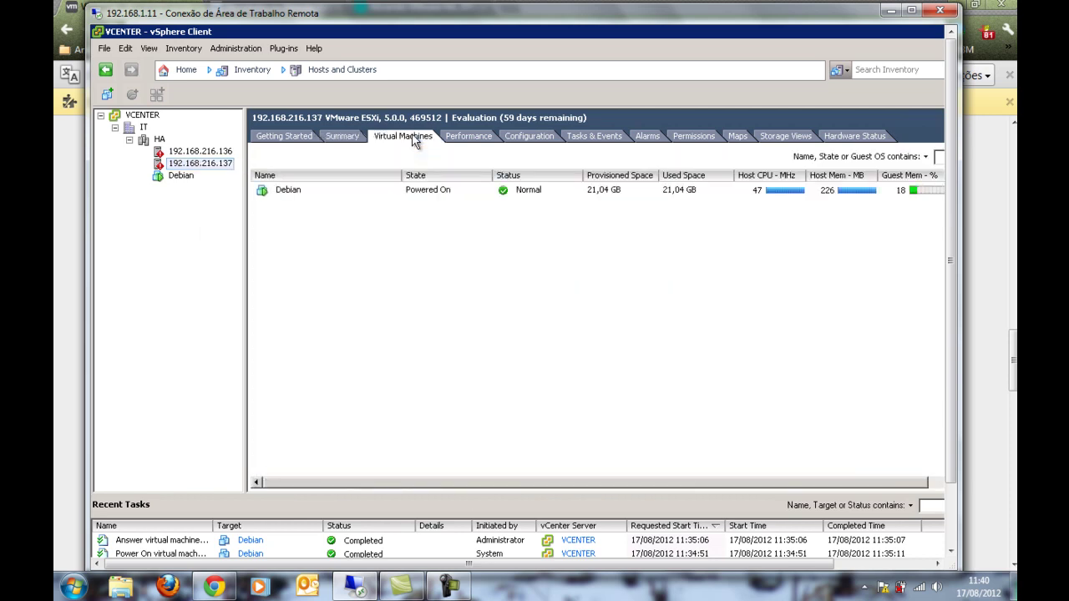
pyautogui.click(287, 190)
# Shut down host 192.168.216.137 without maintenance mode, giving "Shut" as the reason
pyautogui.rightClick(218, 168)
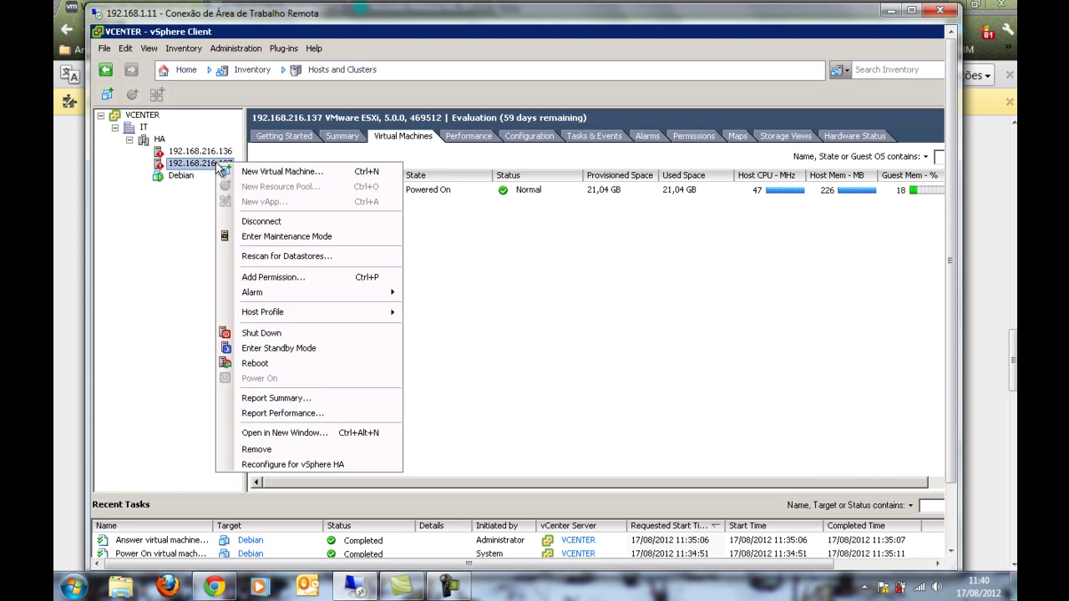
pyautogui.click(271, 334)
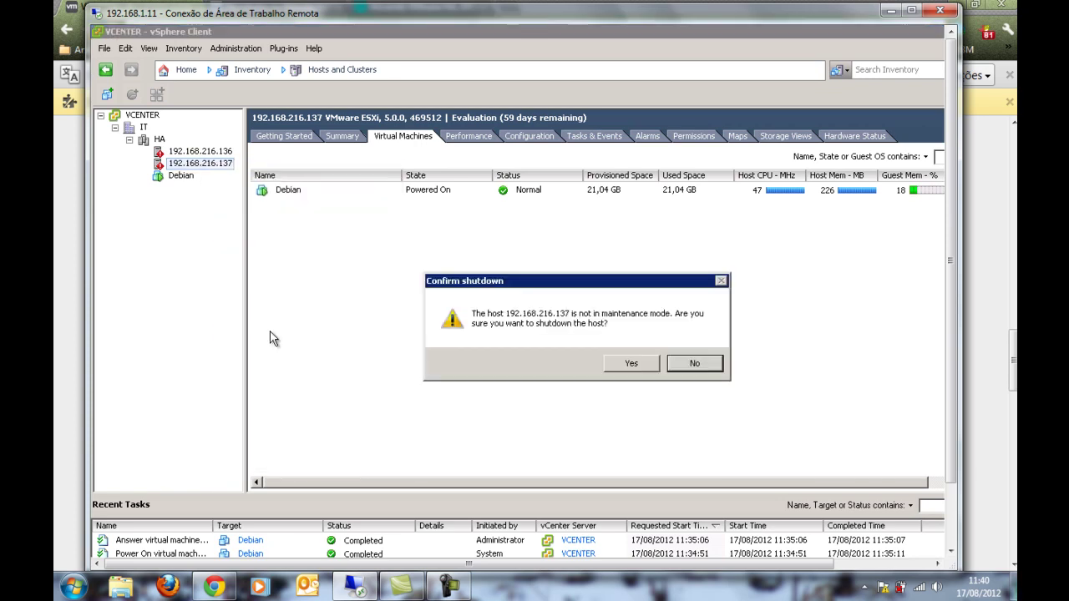
pyautogui.click(630, 368)
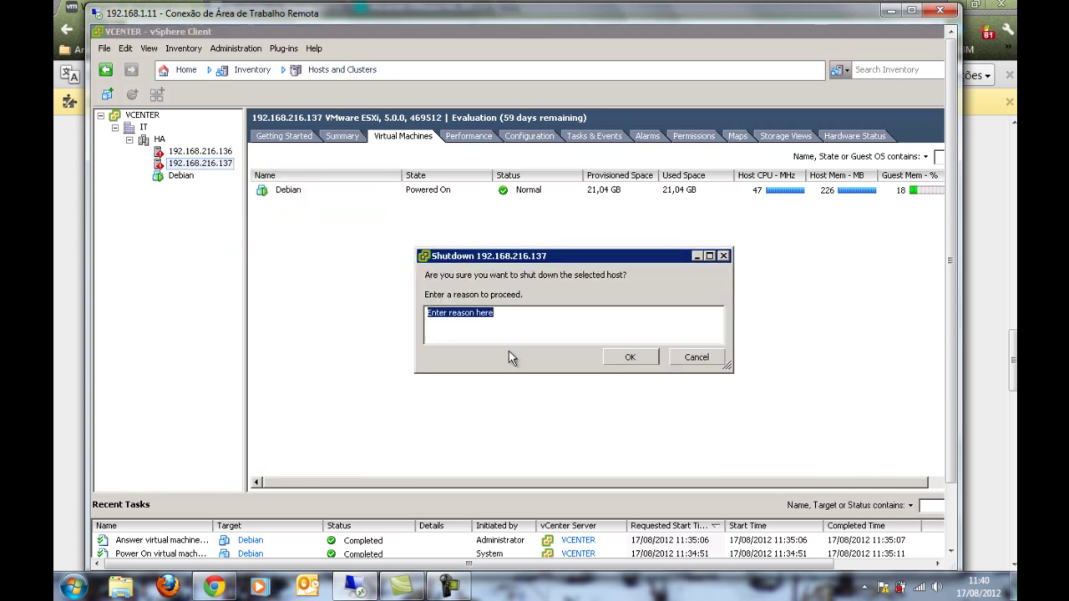
pyautogui.write('Shut')
pyautogui.click(630, 359)
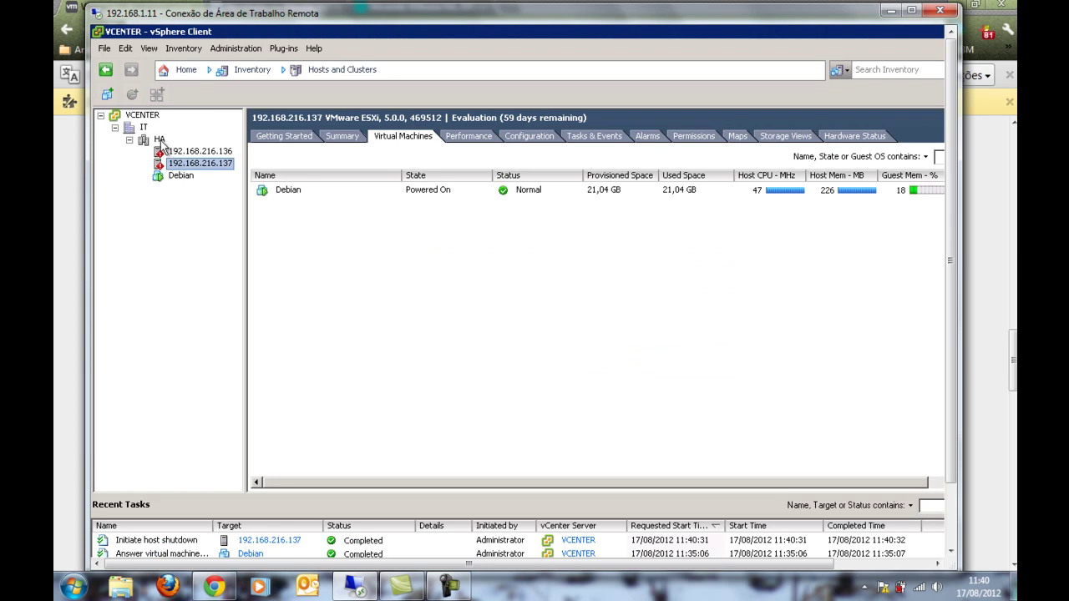
# Check the failover in host 192.168.216.137's summary, the Debian console and the virtual machine list of host 192.168.216.136
pyautogui.click(338, 136)
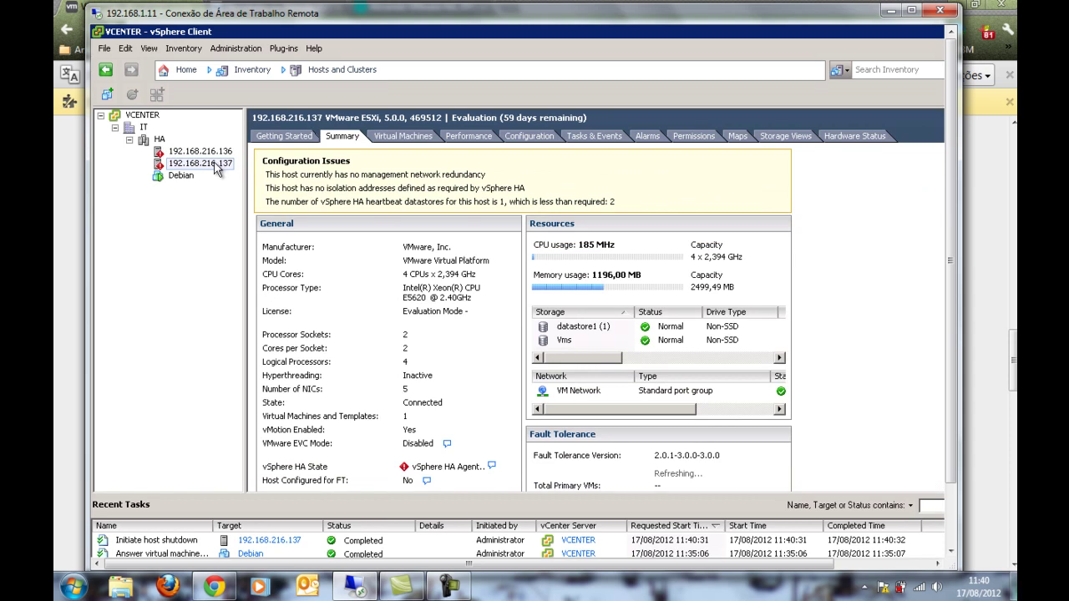
pyautogui.click(185, 176)
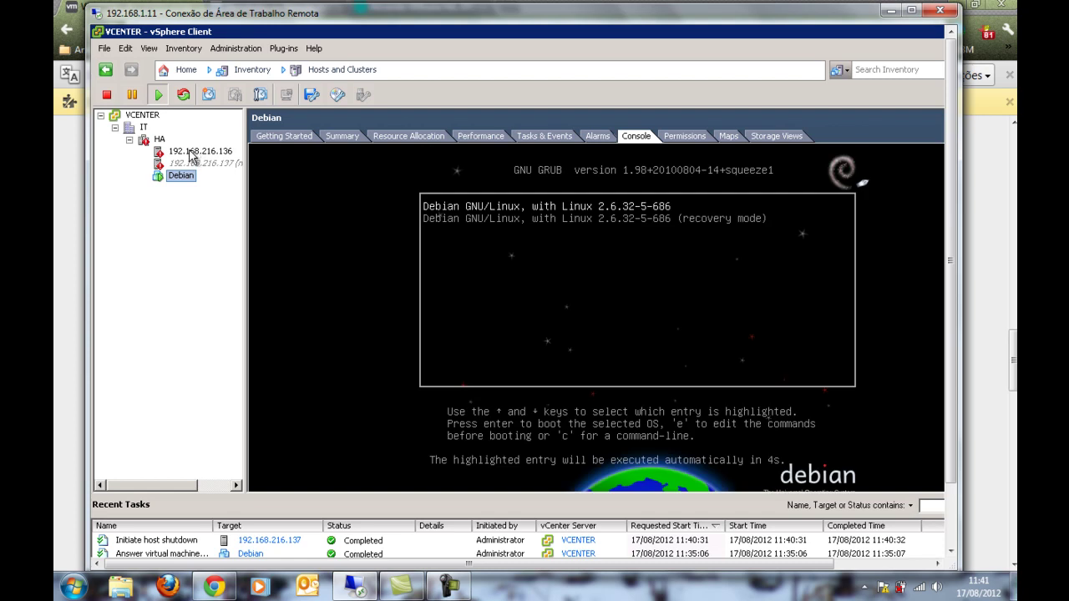
pyautogui.click(192, 153)
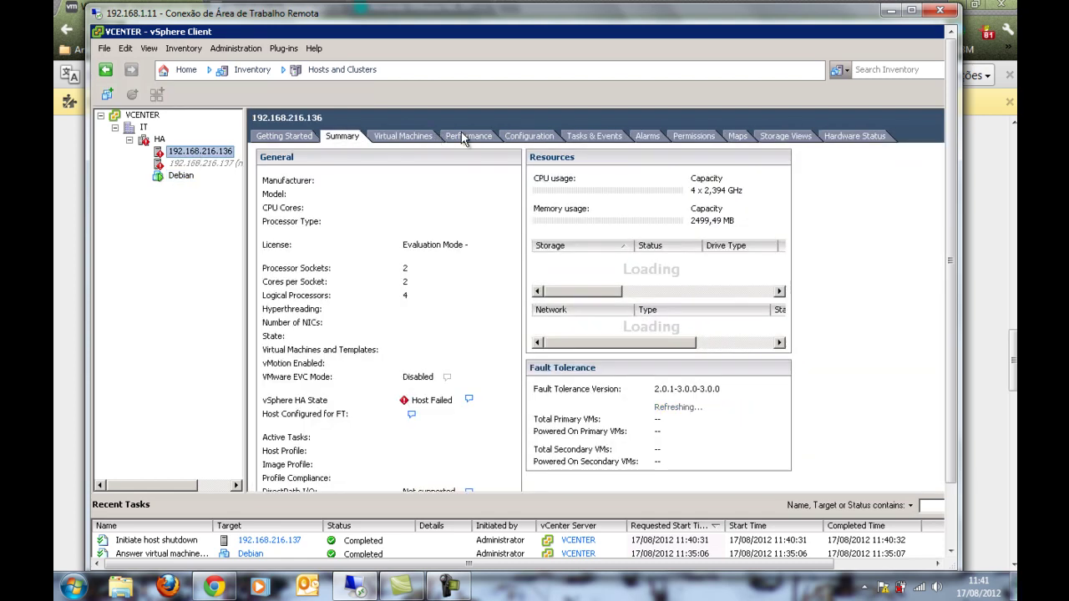
pyautogui.click(417, 141)
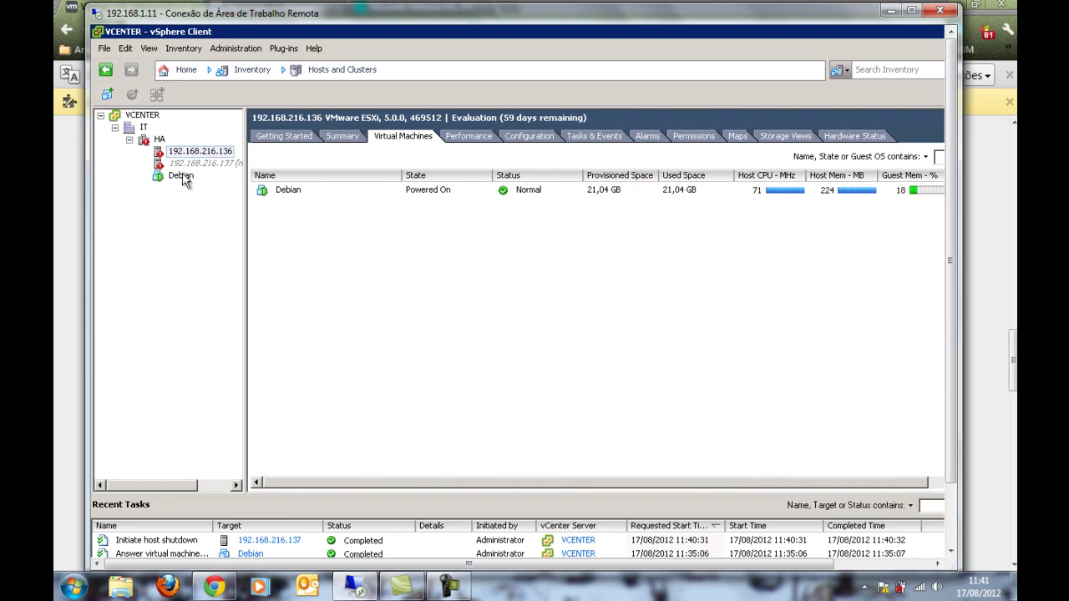
# Examine the summaries of host 192.168.216.136 and the HA cluster, and check the Debian console again
pyautogui.click(298, 136)
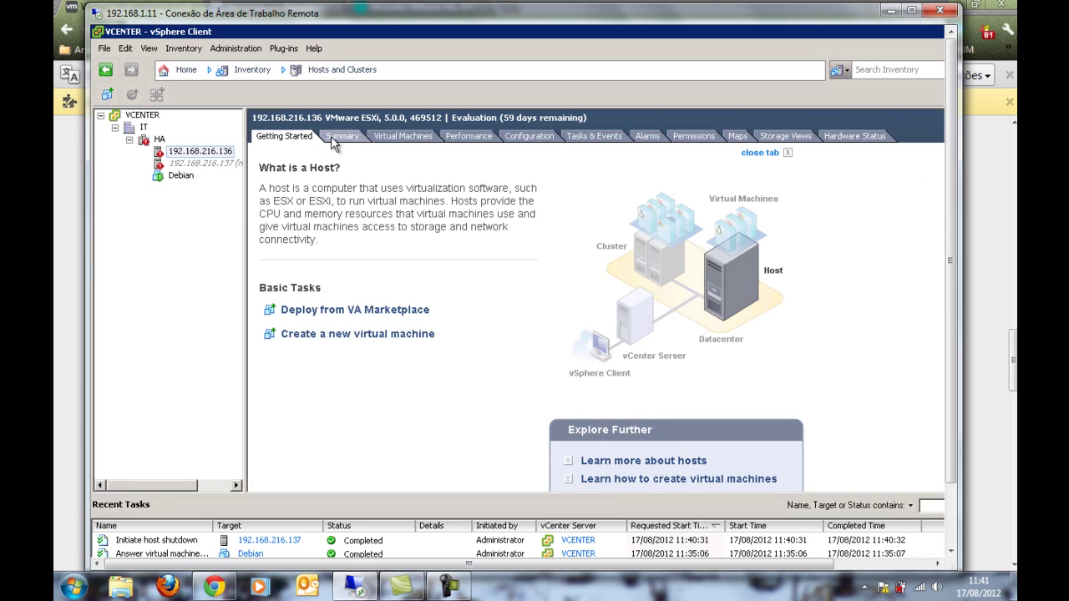
pyautogui.click(361, 136)
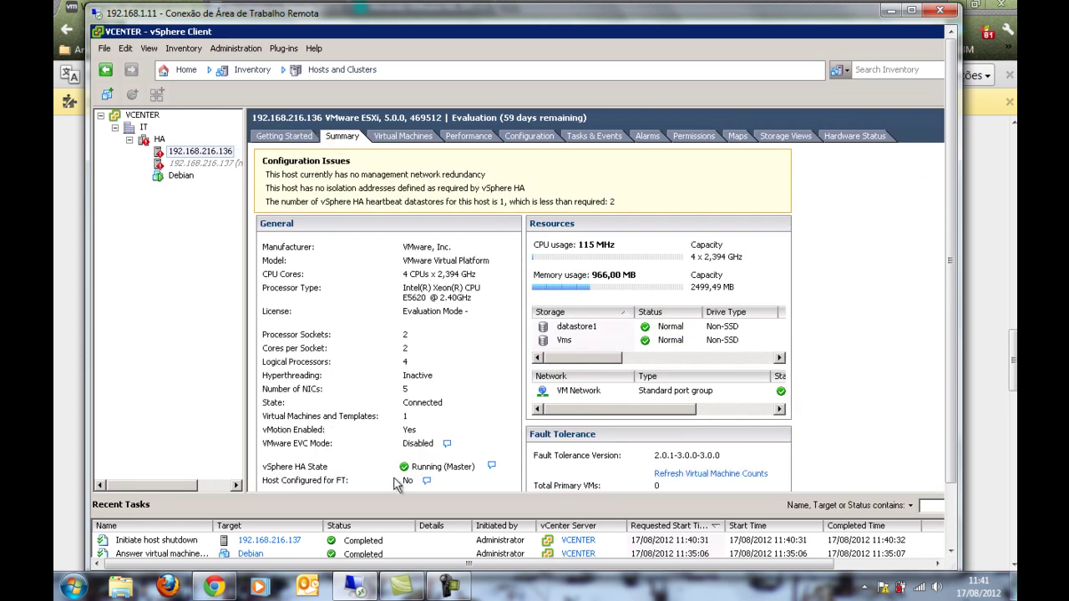
pyautogui.click(159, 139)
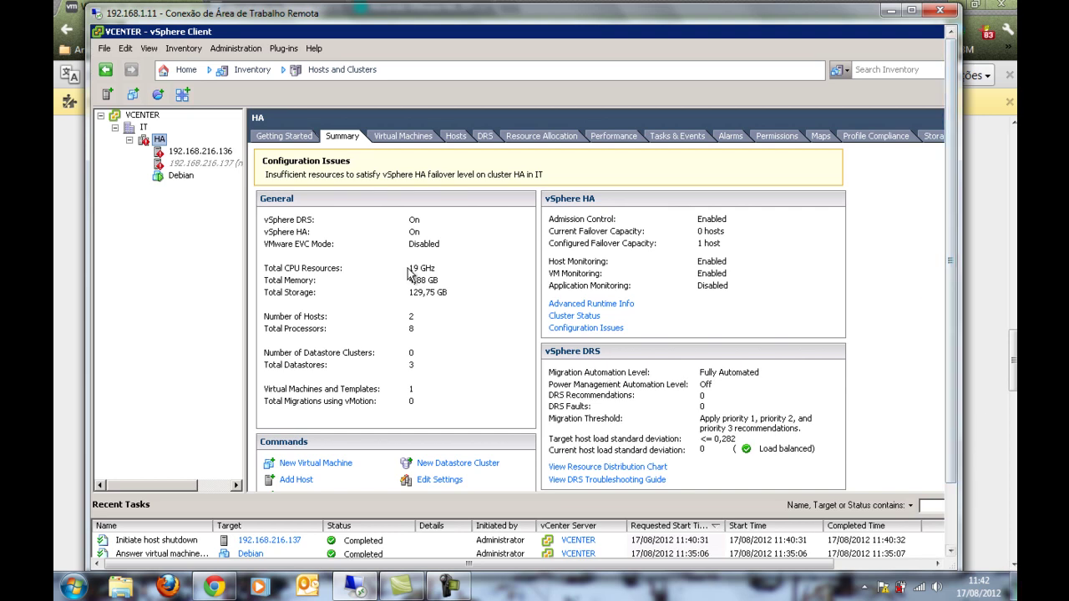
pyautogui.click(182, 176)
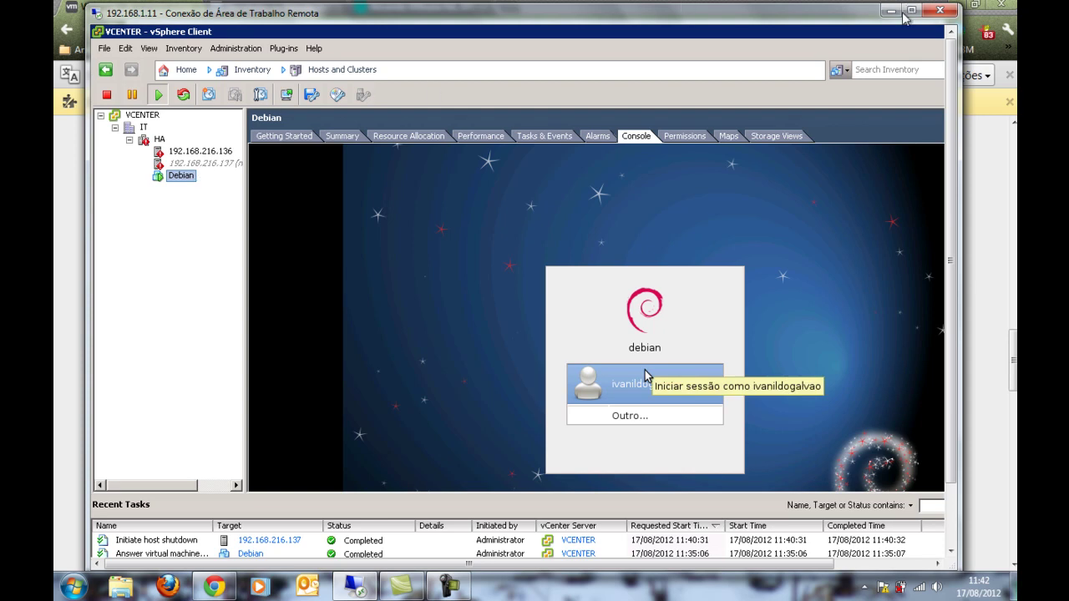
# Minimize the vSphere Client and power on the ESXi2 virtual machine in VMware Workstation
pyautogui.rightClick(621, 34)
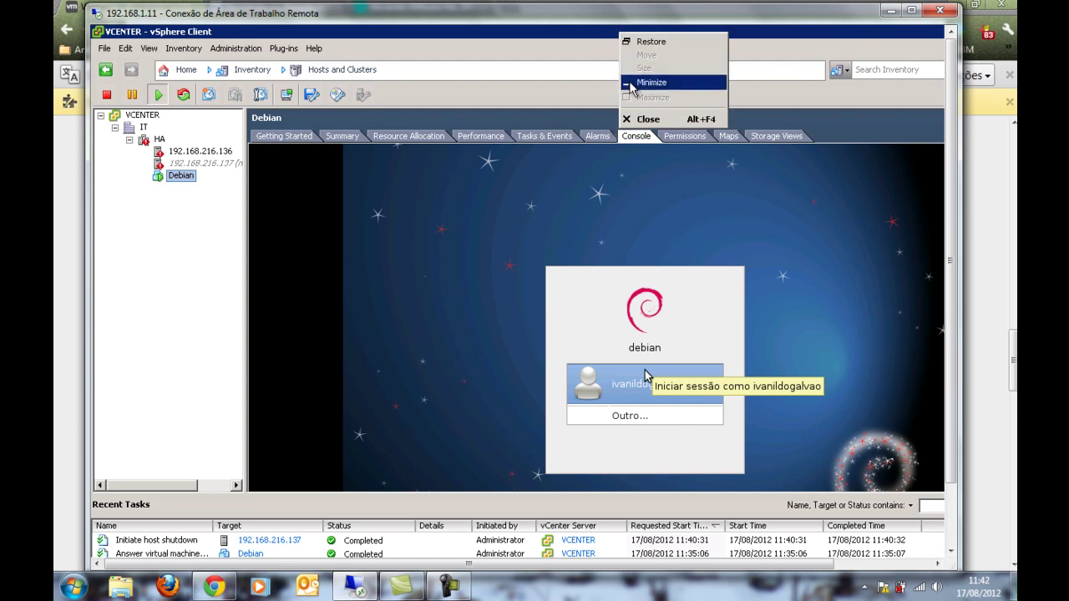
pyautogui.click(635, 81)
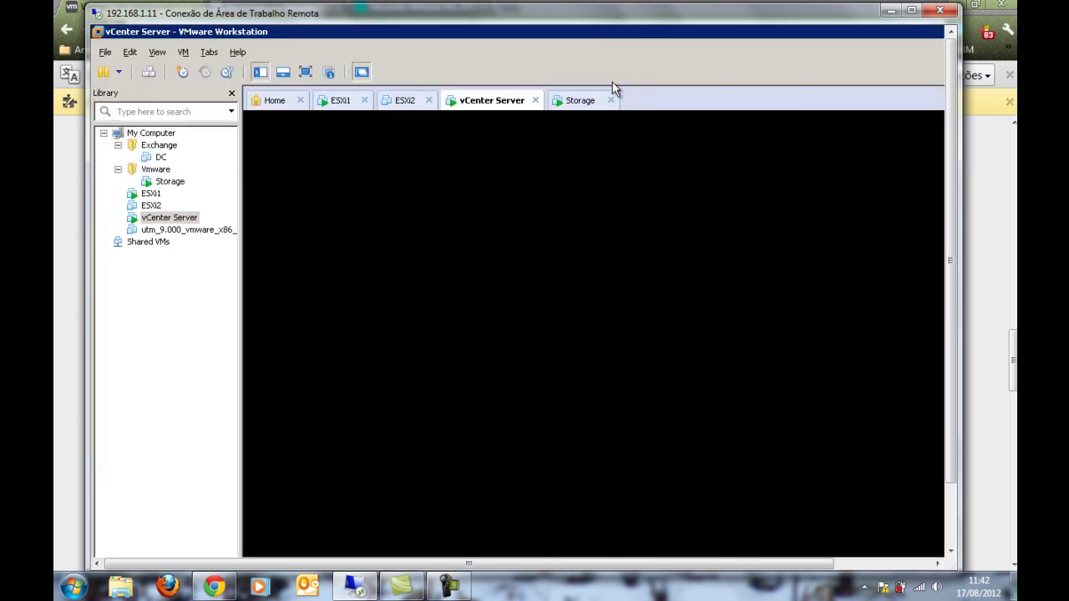
pyautogui.click(151, 206)
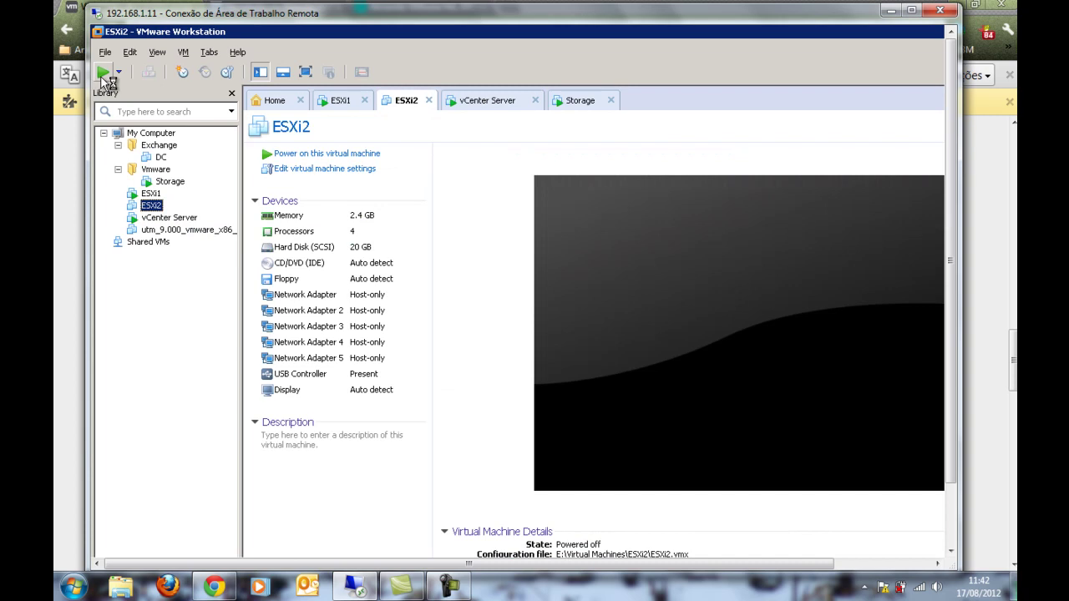
pyautogui.click(103, 75)
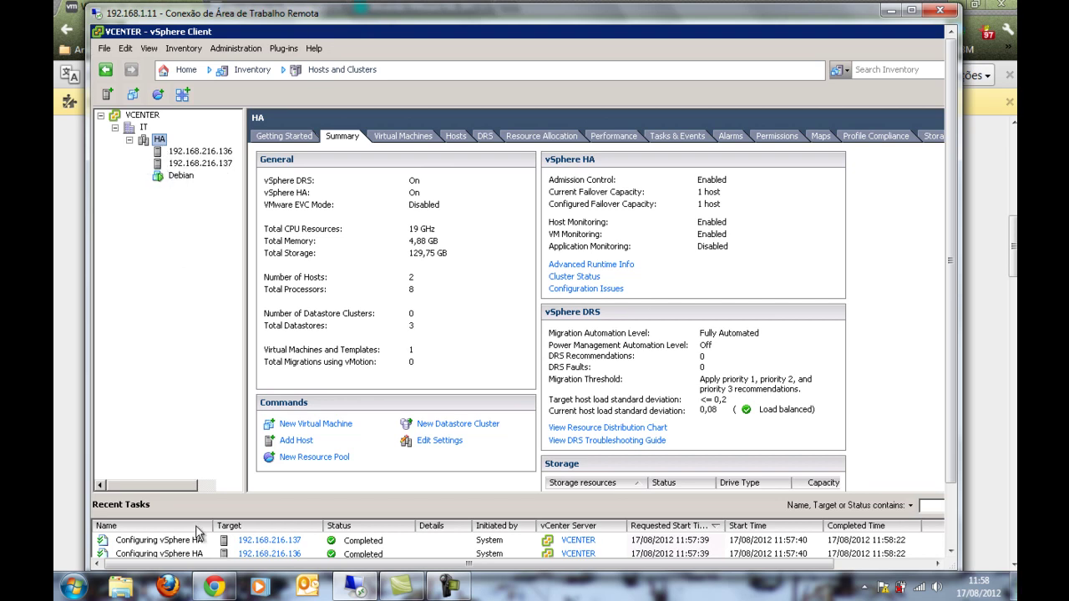
# Consult the vSphere HA advanced options in the VMware KB article in Chrome, and return to the vSphere Client session
pyautogui.click(222, 588)
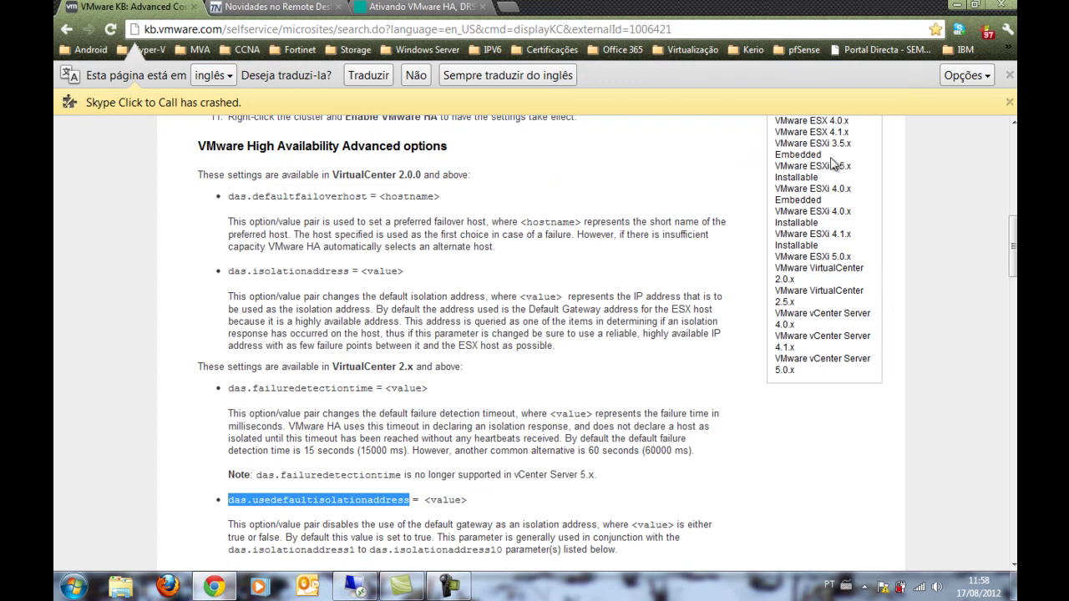
pyautogui.moveTo(1015, 256); pyautogui.dragTo(1013, 218)
pyautogui.click(347, 592)
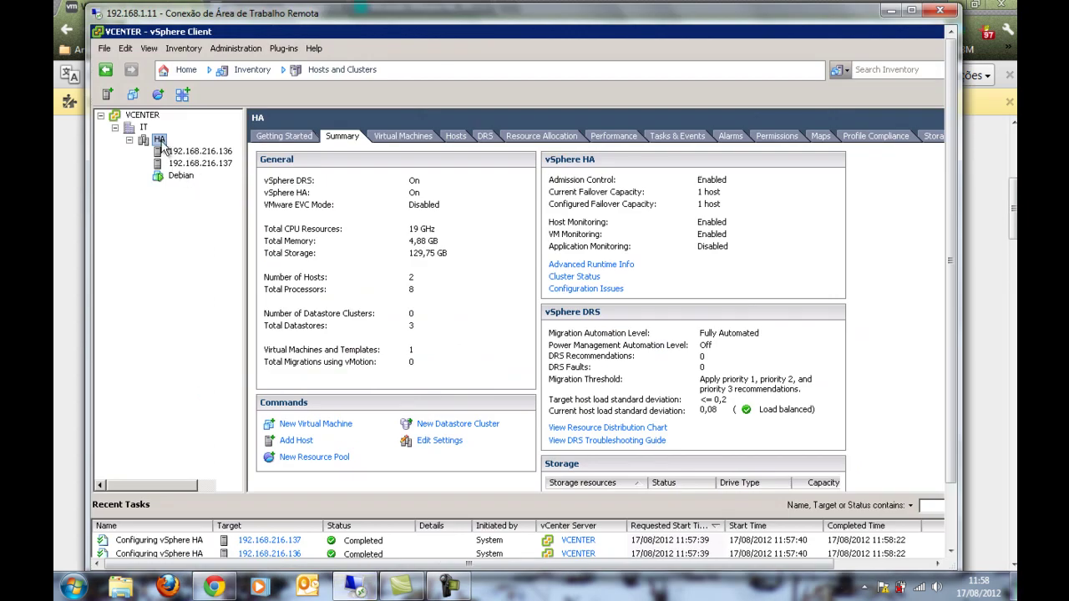
# Review the HA cluster's vSphere HA advanced options and admission control settings, and leave the cluster settings without changes
pyautogui.rightClick(165, 146)
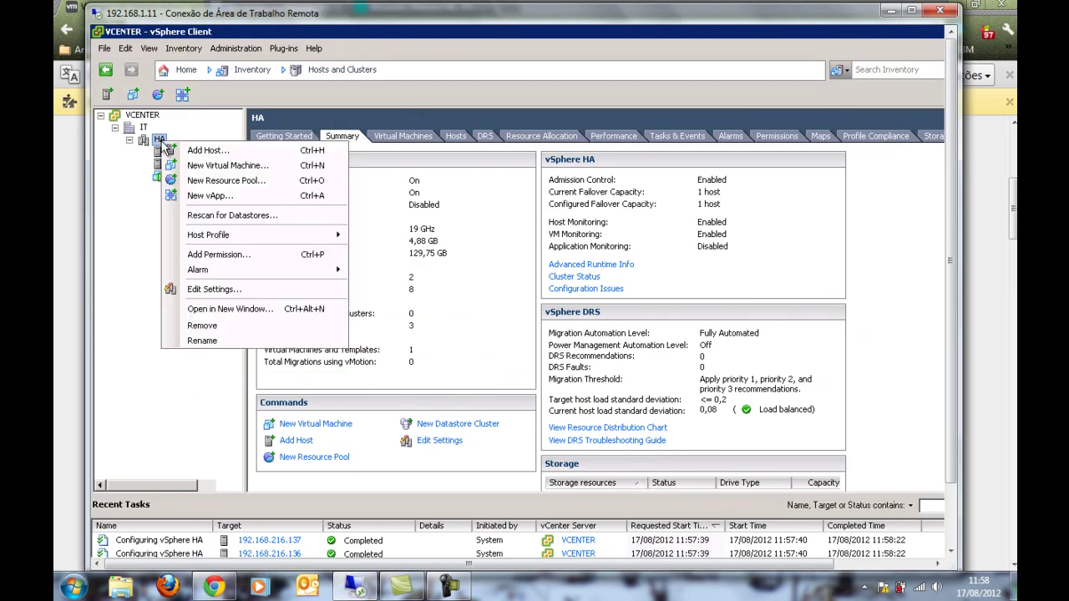
pyautogui.click(202, 292)
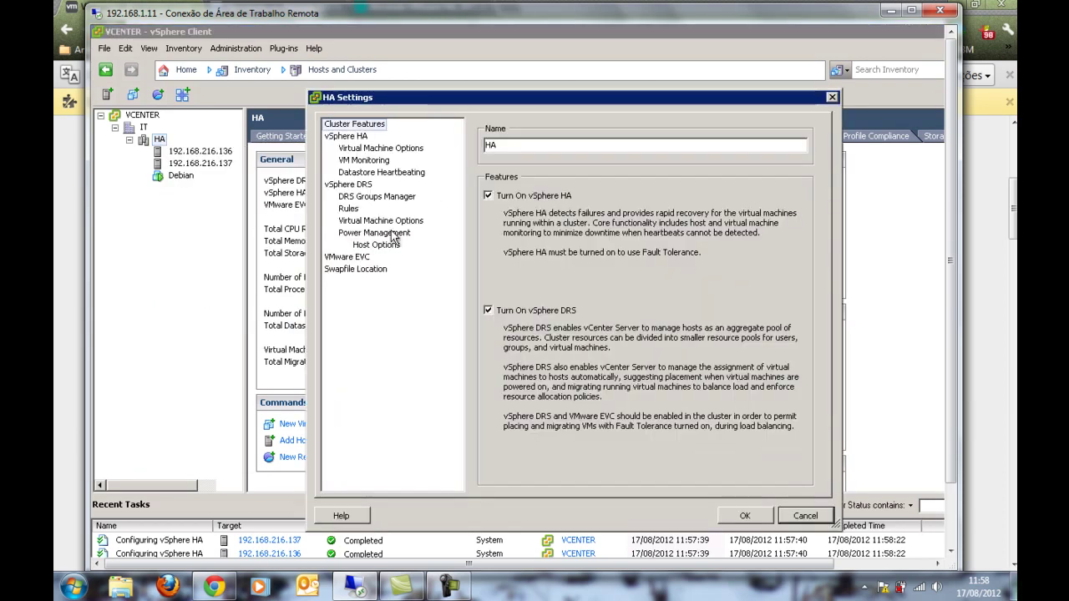
pyautogui.click(346, 136)
pyautogui.click(780, 482)
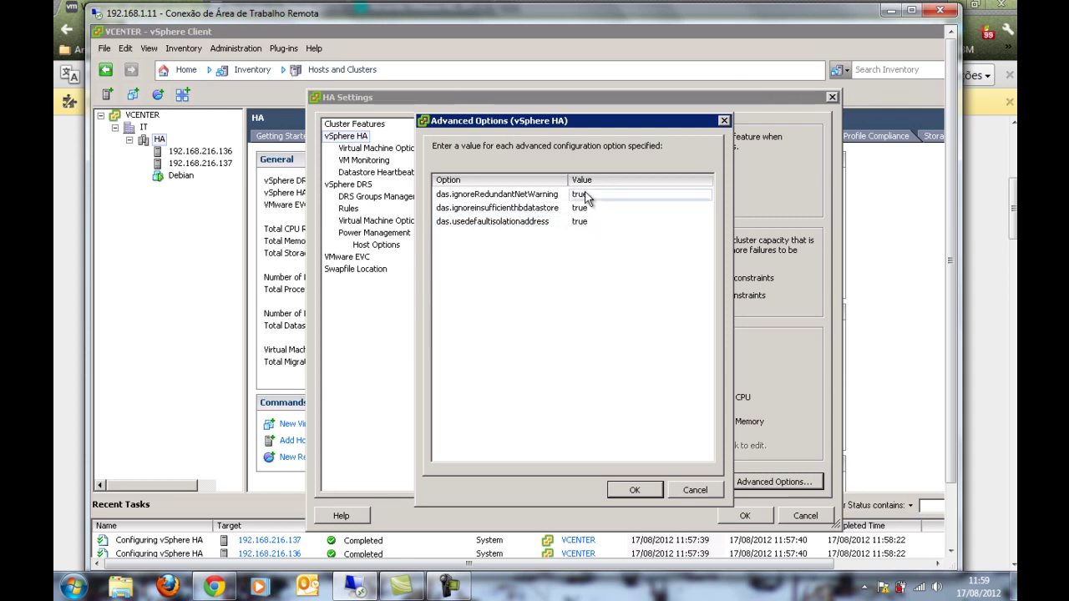
pyautogui.click(689, 491)
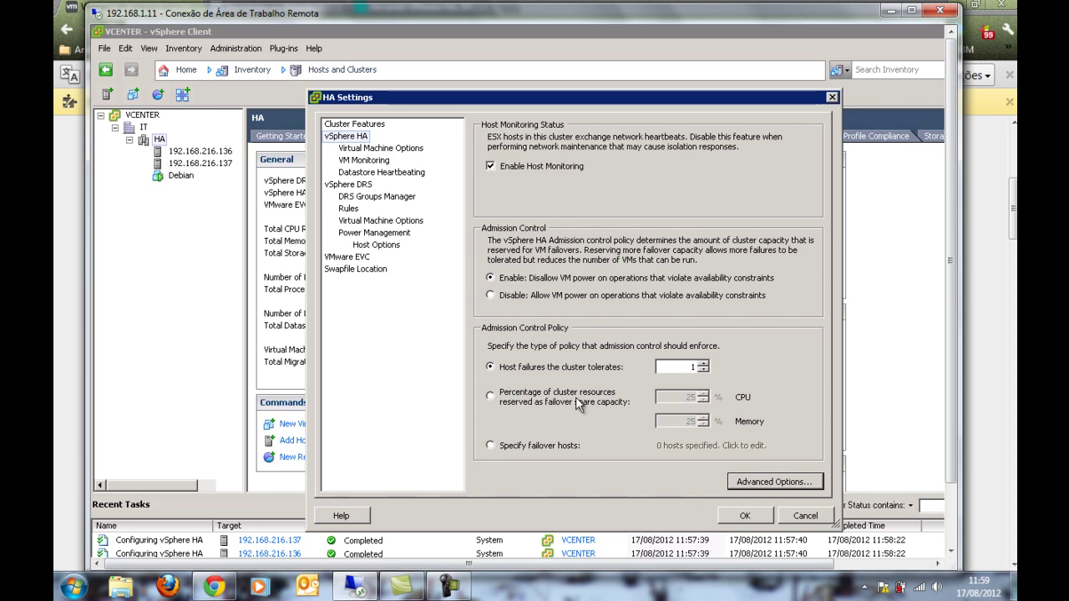
pyautogui.click(806, 515)
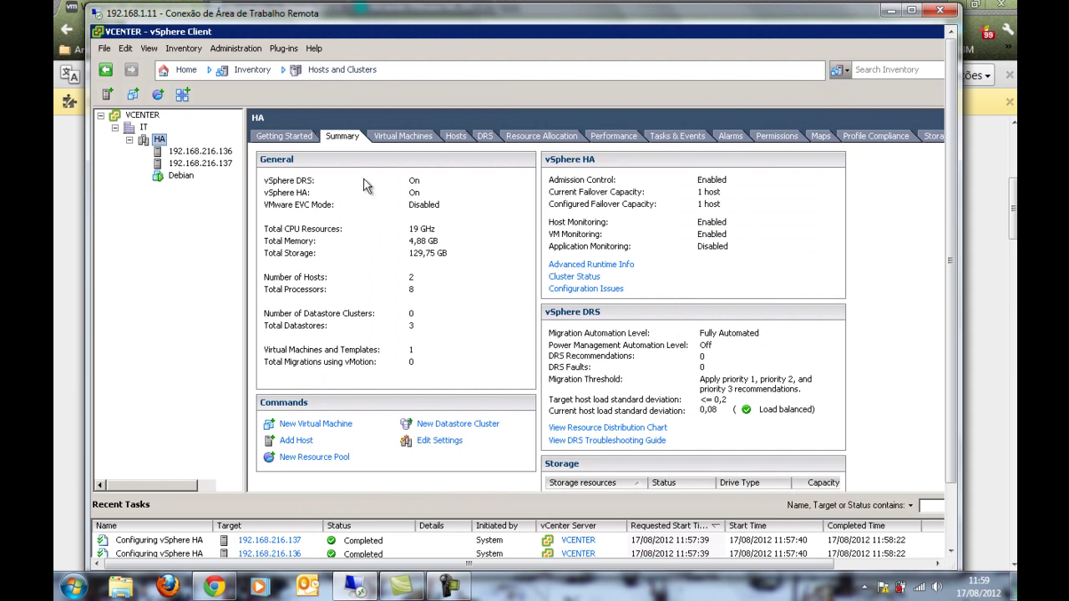
# Check the networking configuration of host 192.168.216.136, and recheck the advanced vSphere HA options in the HA cluster's settings
pyautogui.click(219, 152)
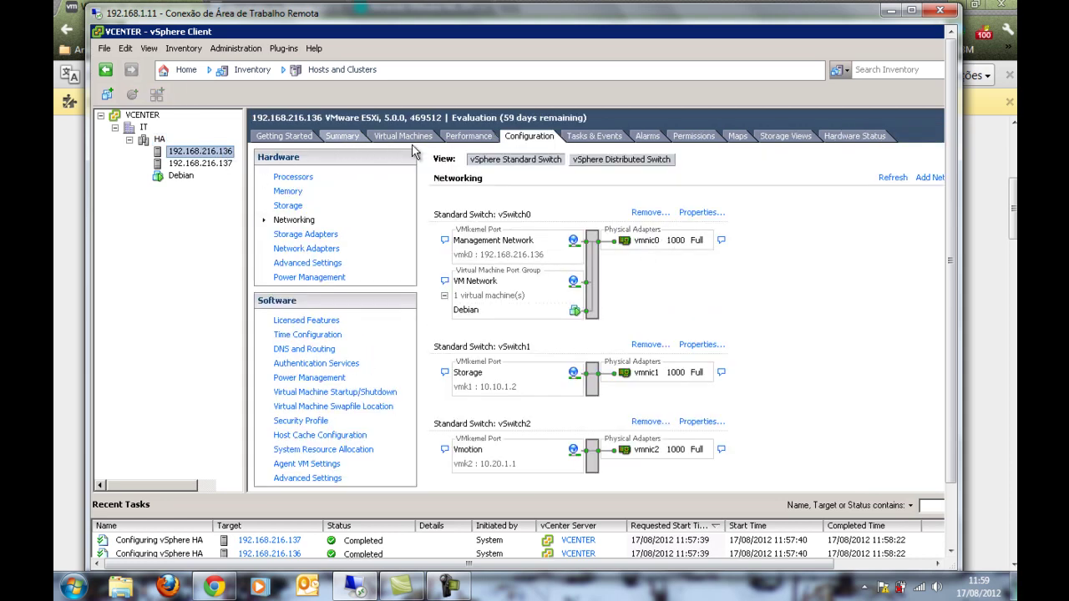
pyautogui.click(158, 140)
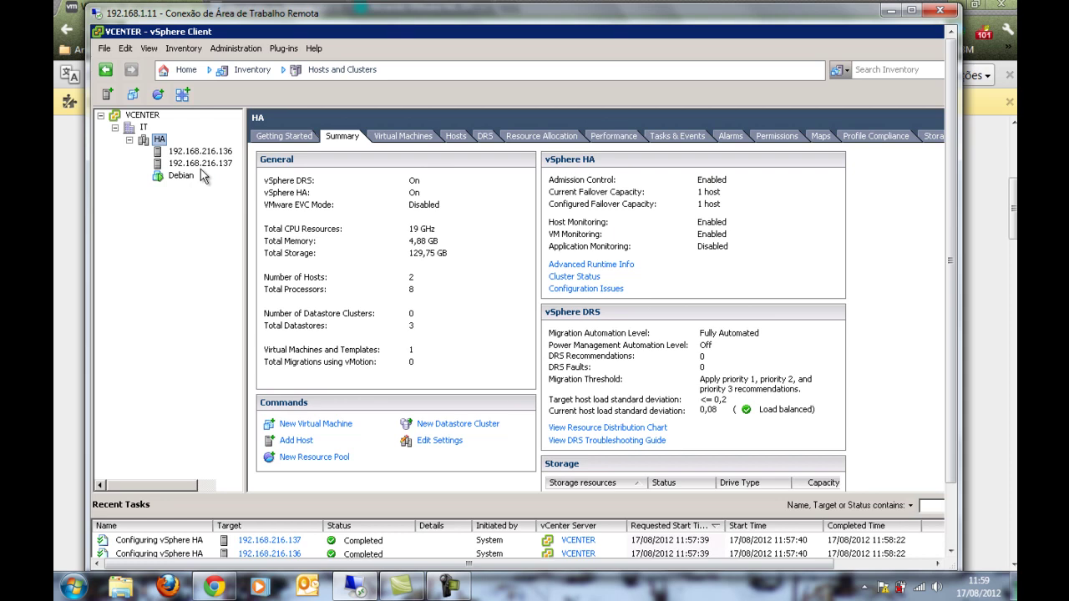
pyautogui.rightClick(157, 140)
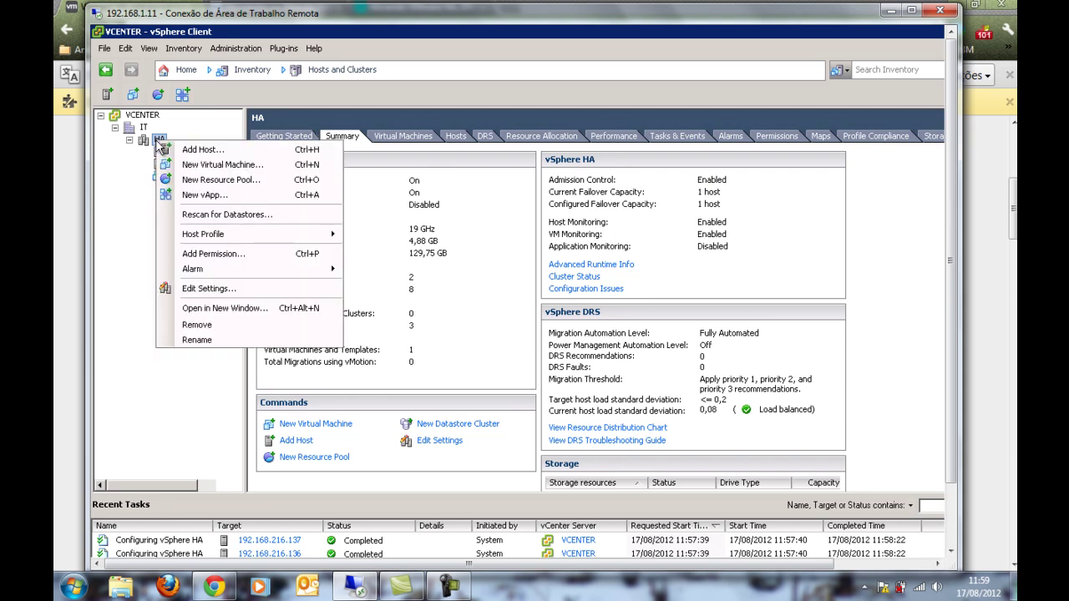
pyautogui.click(207, 288)
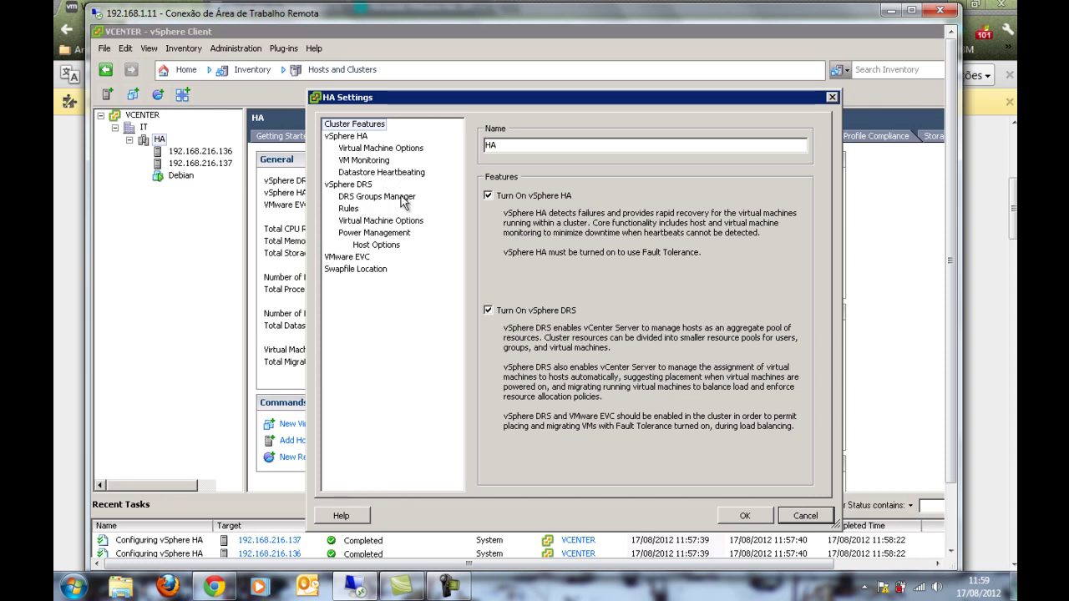
pyautogui.click(346, 136)
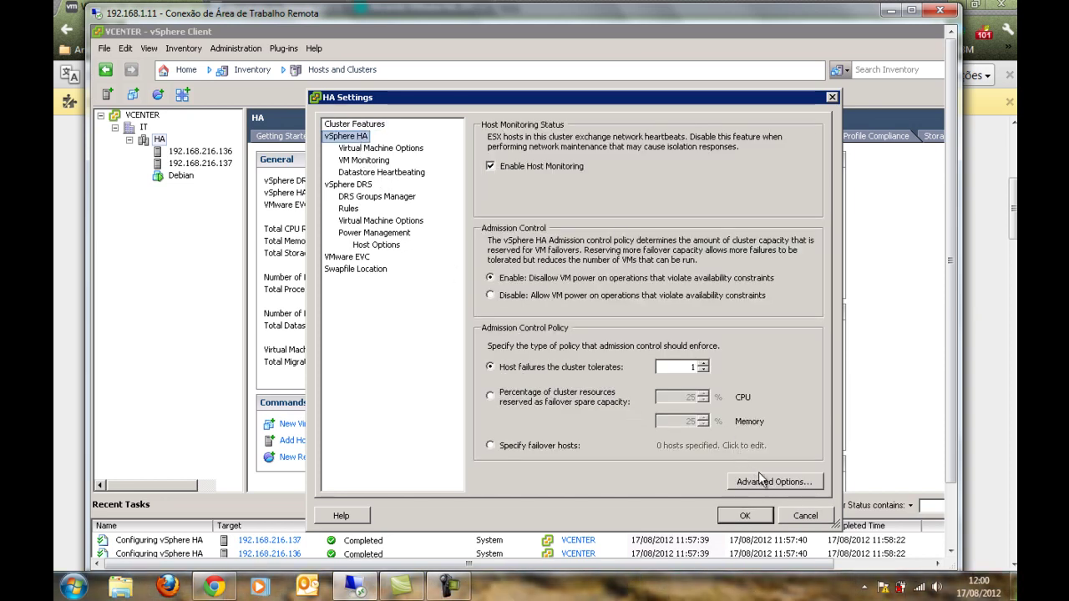
pyautogui.click(759, 480)
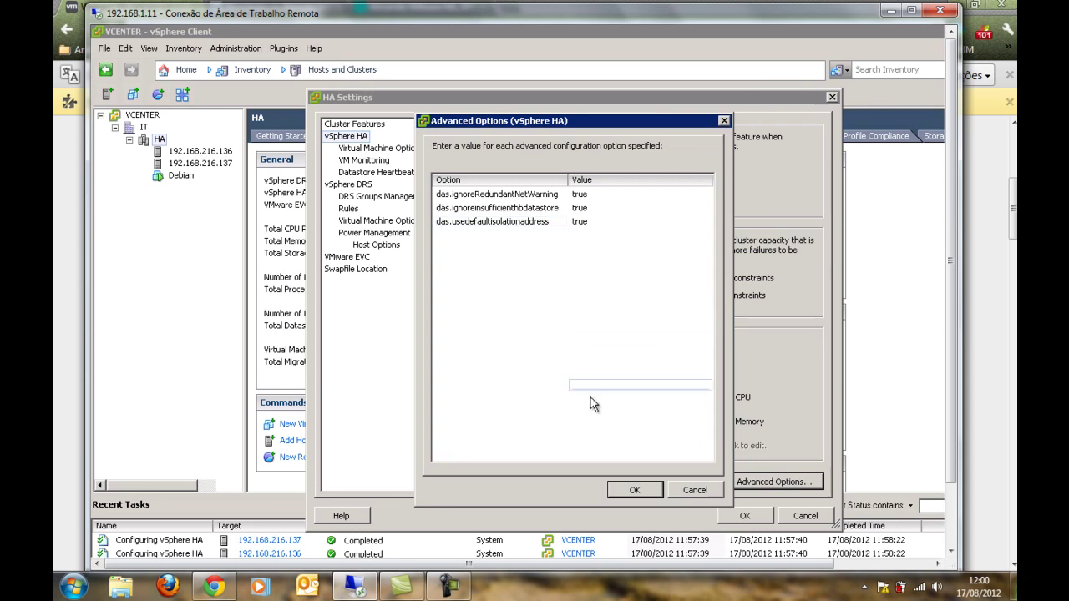
pyautogui.click(693, 491)
pyautogui.click(804, 516)
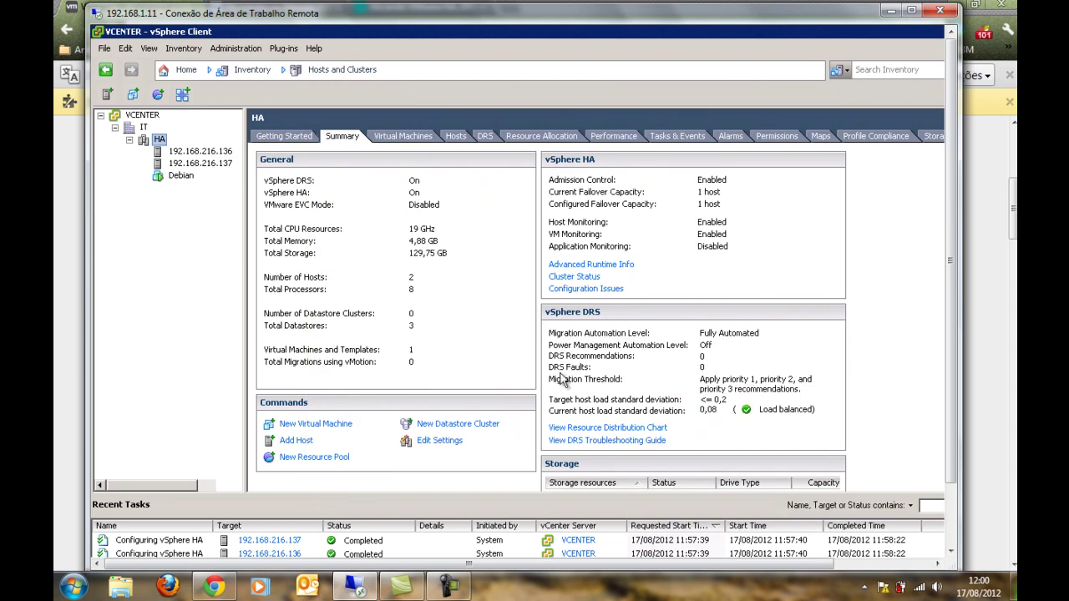
# Inspect the Management Network's IP settings and default gateway on vSwitch0 of host 192.168.216.136, leaving them as they are
pyautogui.click(200, 151)
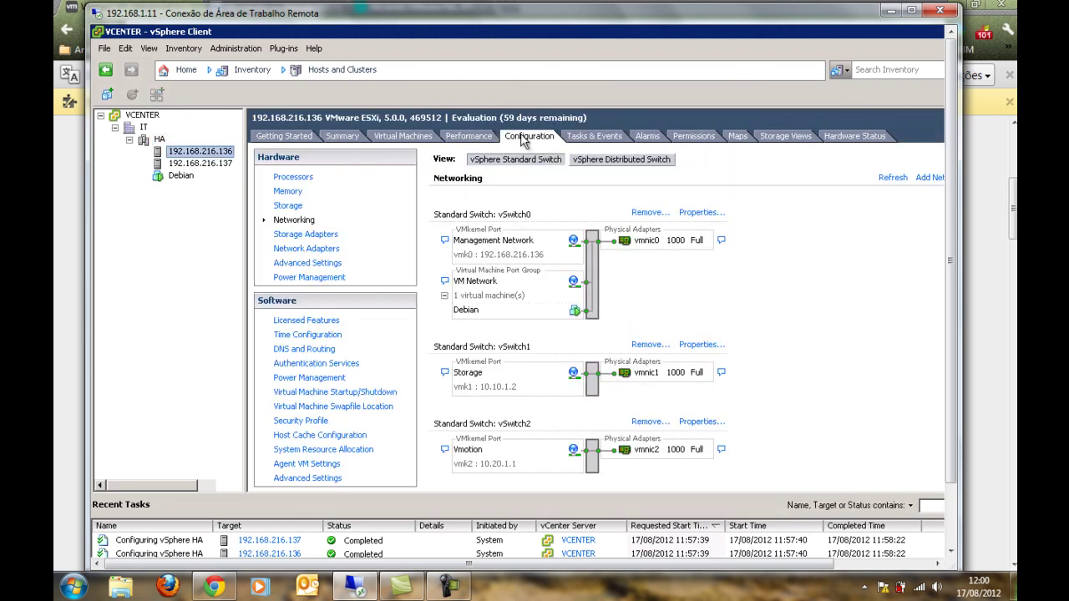
pyautogui.click(701, 212)
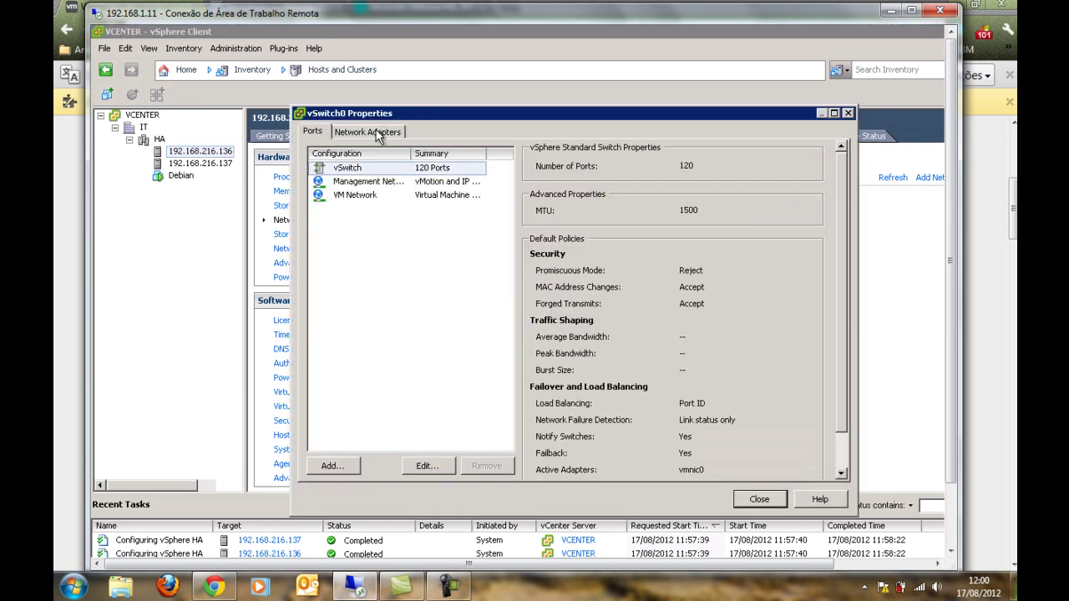
pyautogui.click(365, 184)
pyautogui.click(411, 465)
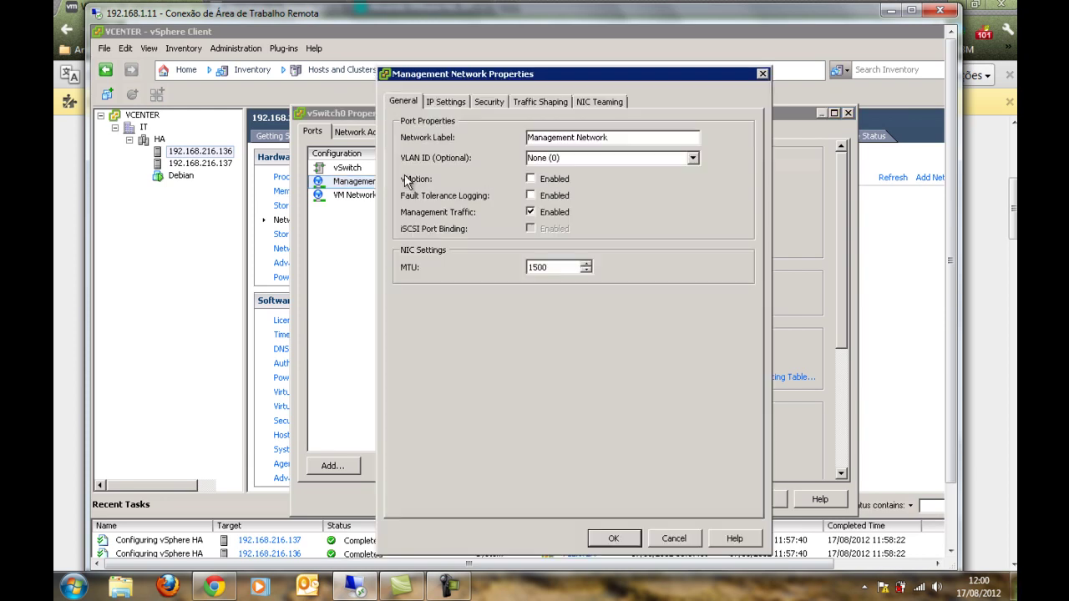
pyautogui.click(447, 102)
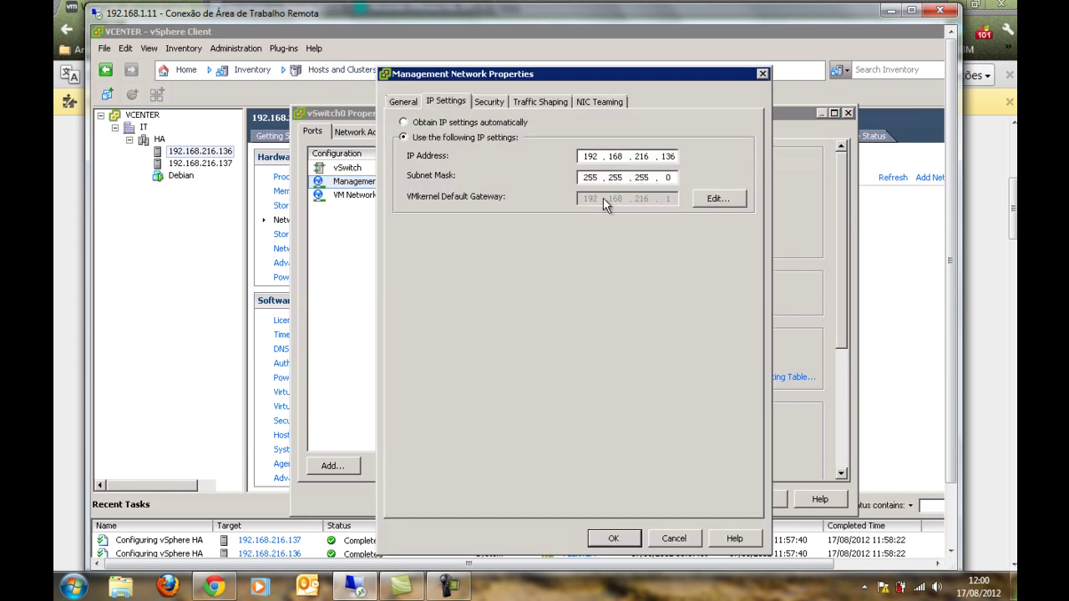
pyautogui.click(677, 538)
pyautogui.click(757, 499)
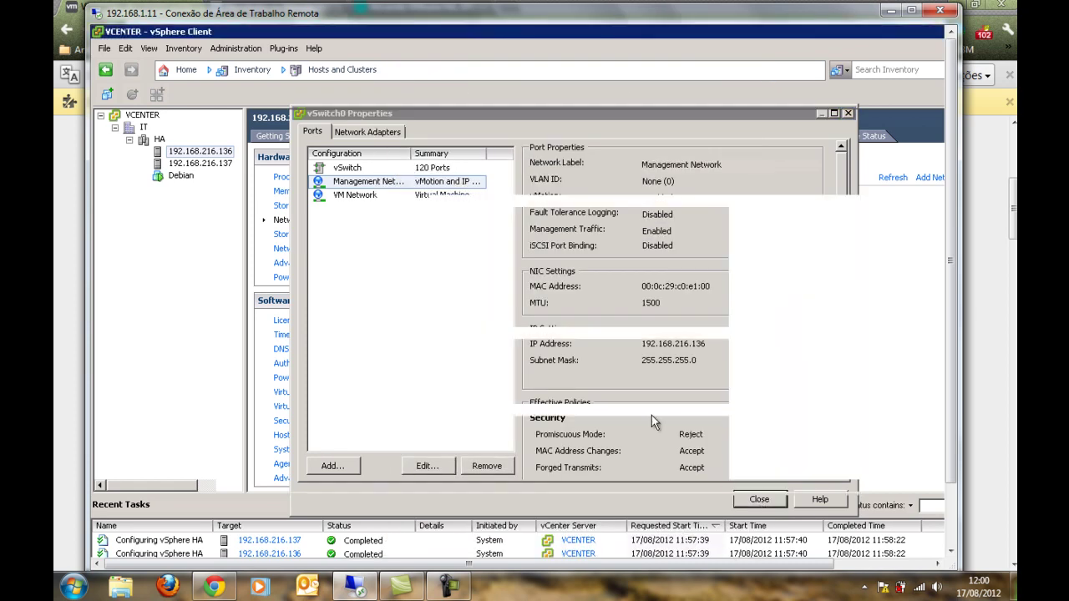
# Check the HA cluster summary and the Debian virtual machine's console and summary, and return to the cluster
pyautogui.click(160, 139)
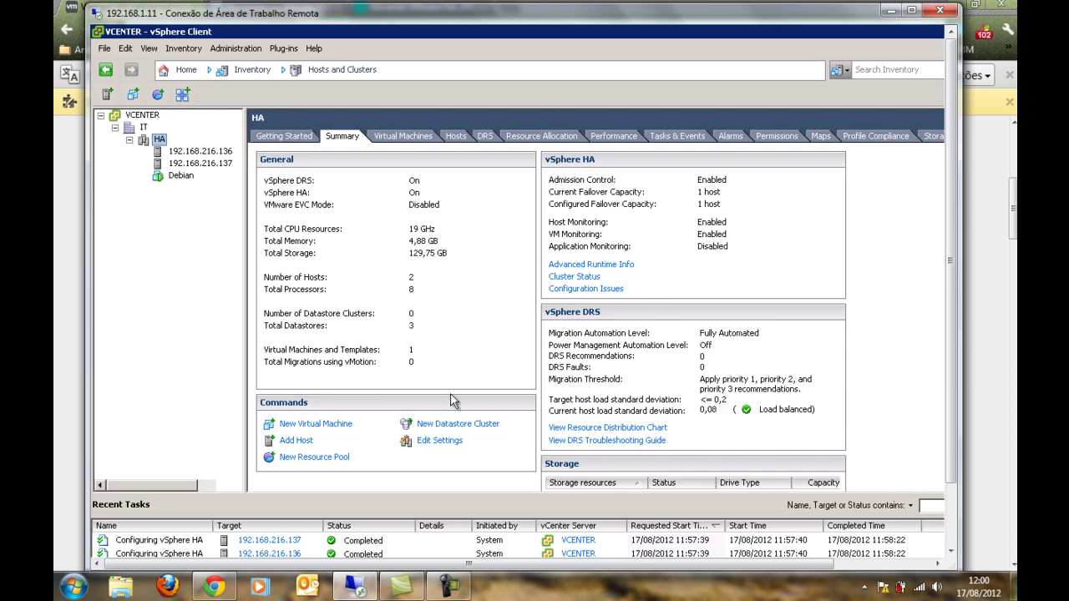
pyautogui.click(176, 181)
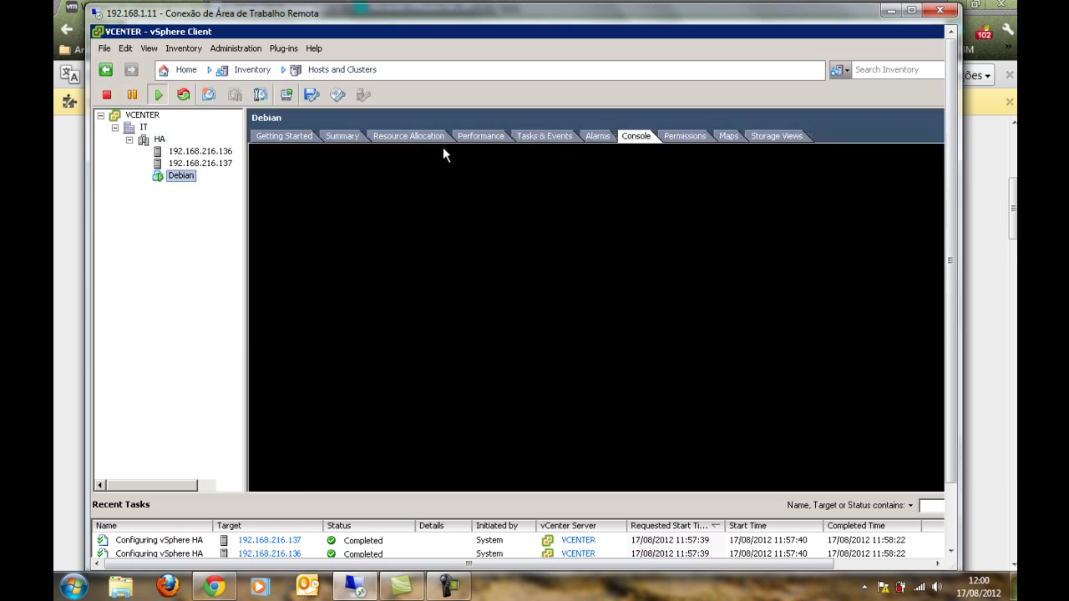
pyautogui.click(351, 138)
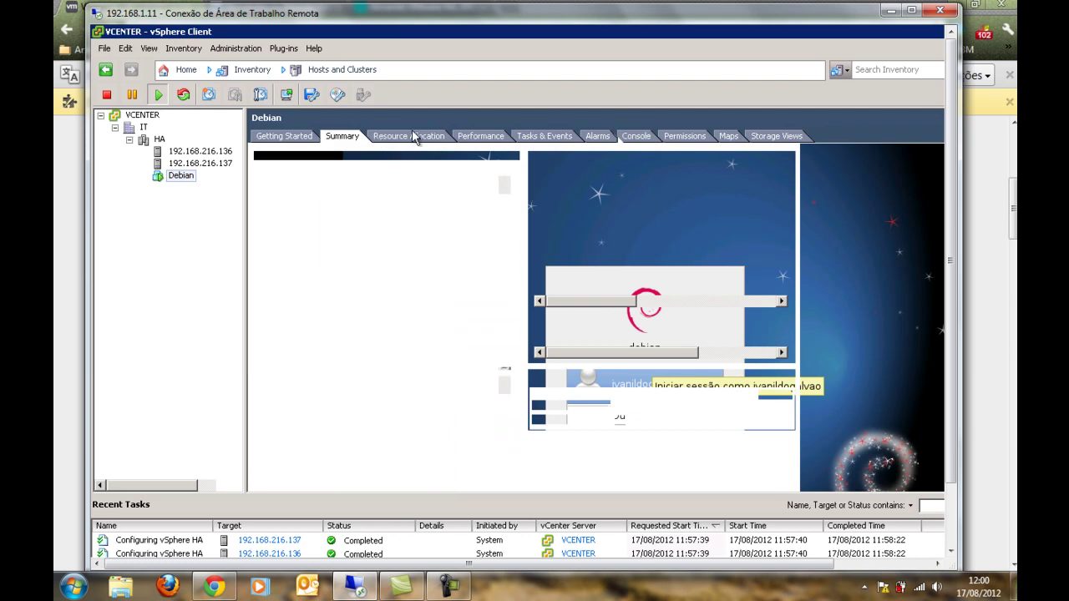
pyautogui.click(159, 140)
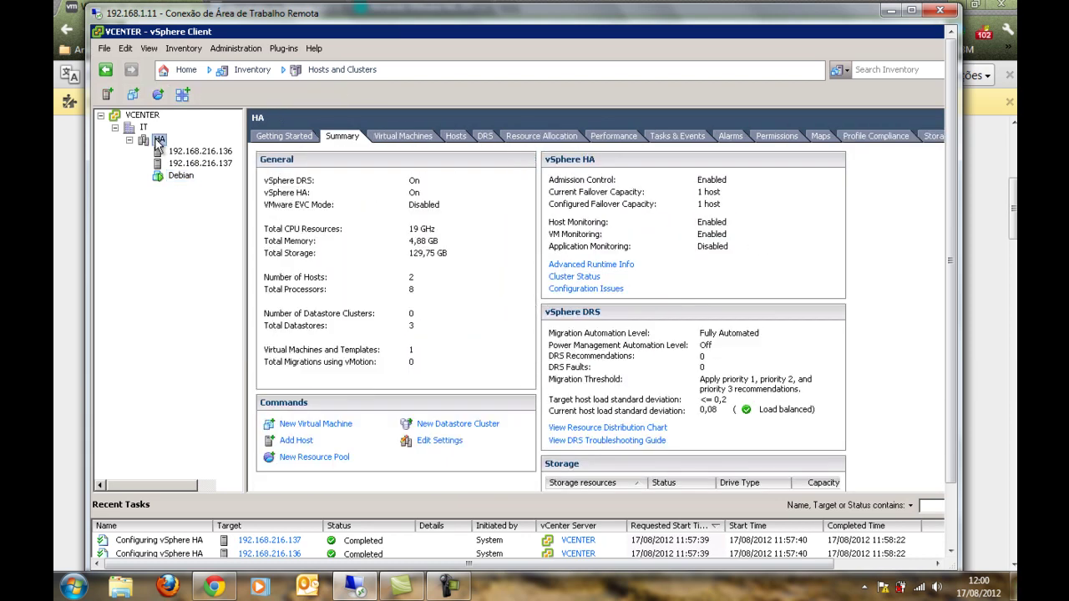